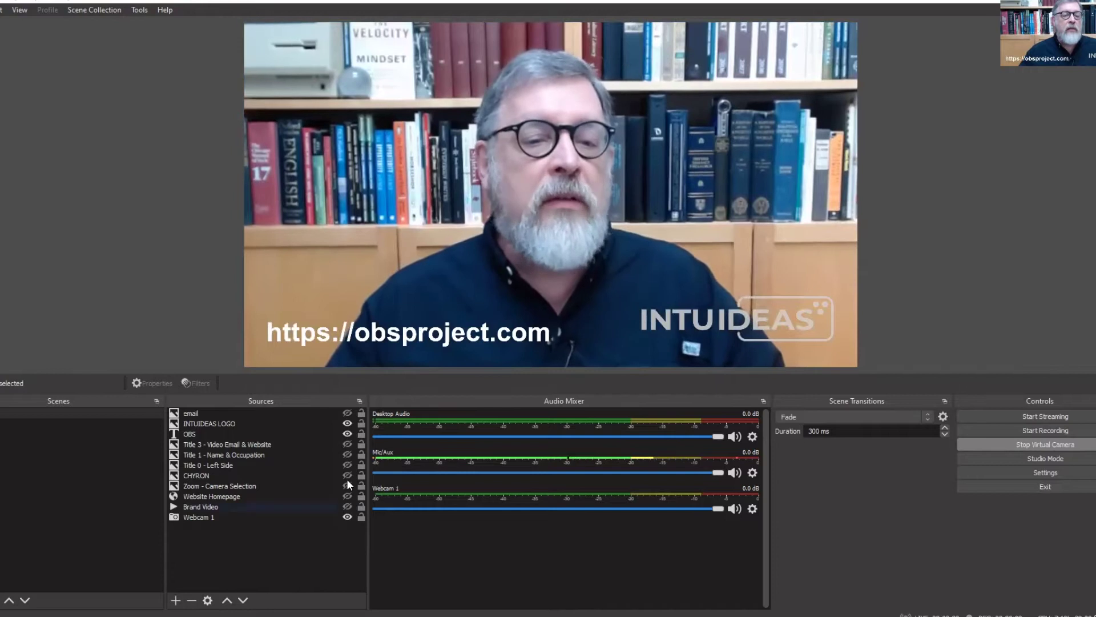
Hide the OBS source so the obsproject.com address disappears from the webcam picture
{"action": "left_click", "coordinate": [347, 433]}
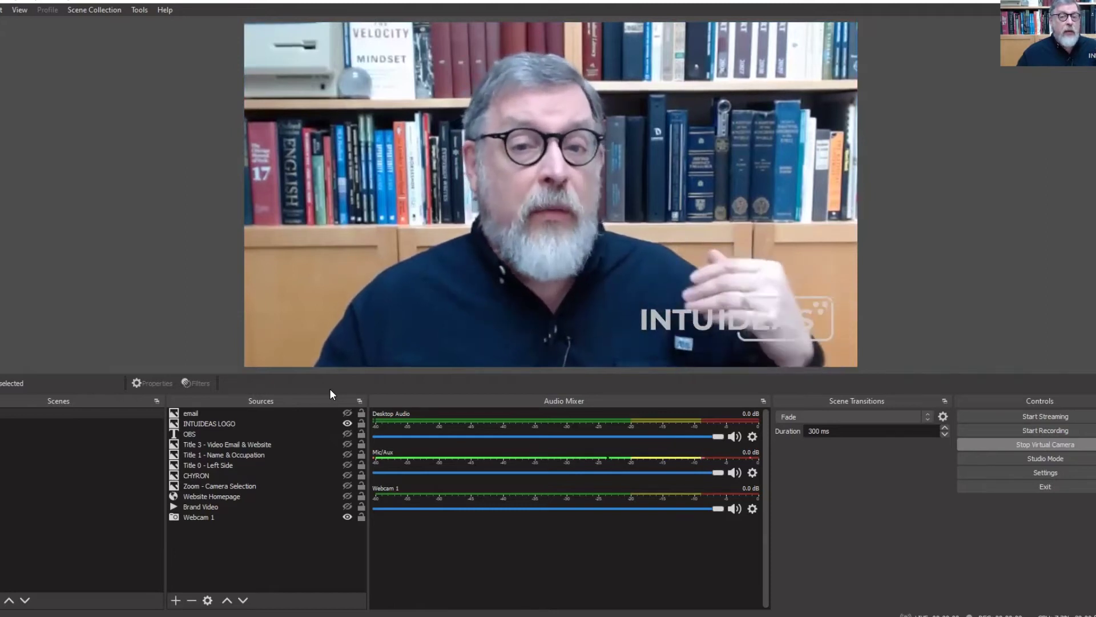
{"action": "left_click", "coordinate": [204, 519]}
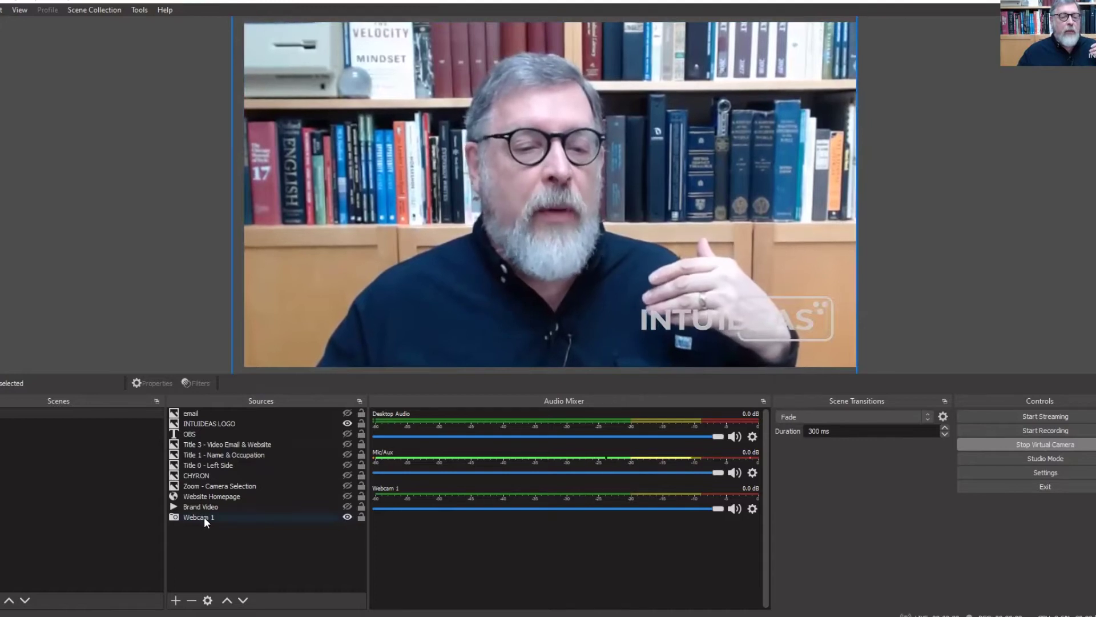
{"action": "left_click", "coordinate": [204, 518]}
{"action": "double_click", "coordinate": [204, 516]}
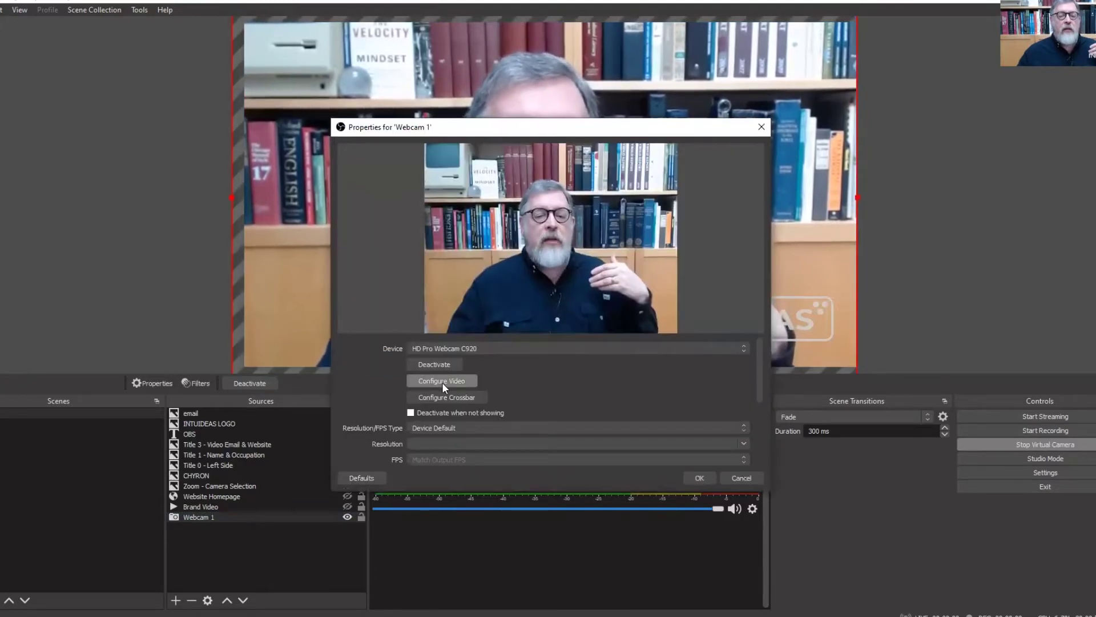
{"action": "left_click", "coordinate": [441, 382]}
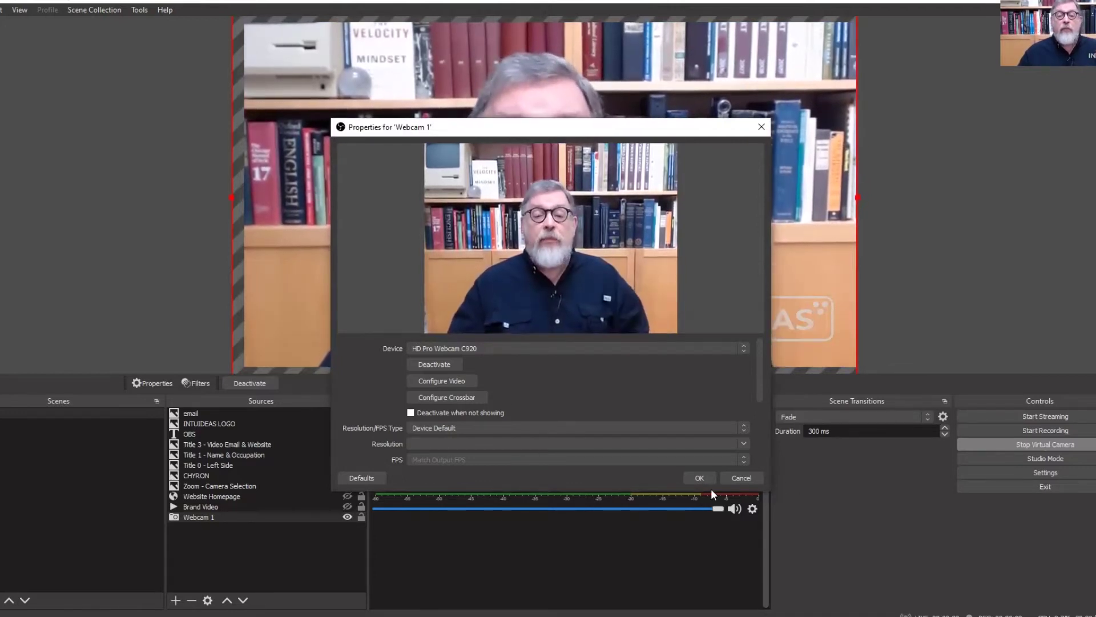
{"action": "left_click", "coordinate": [699, 477]}
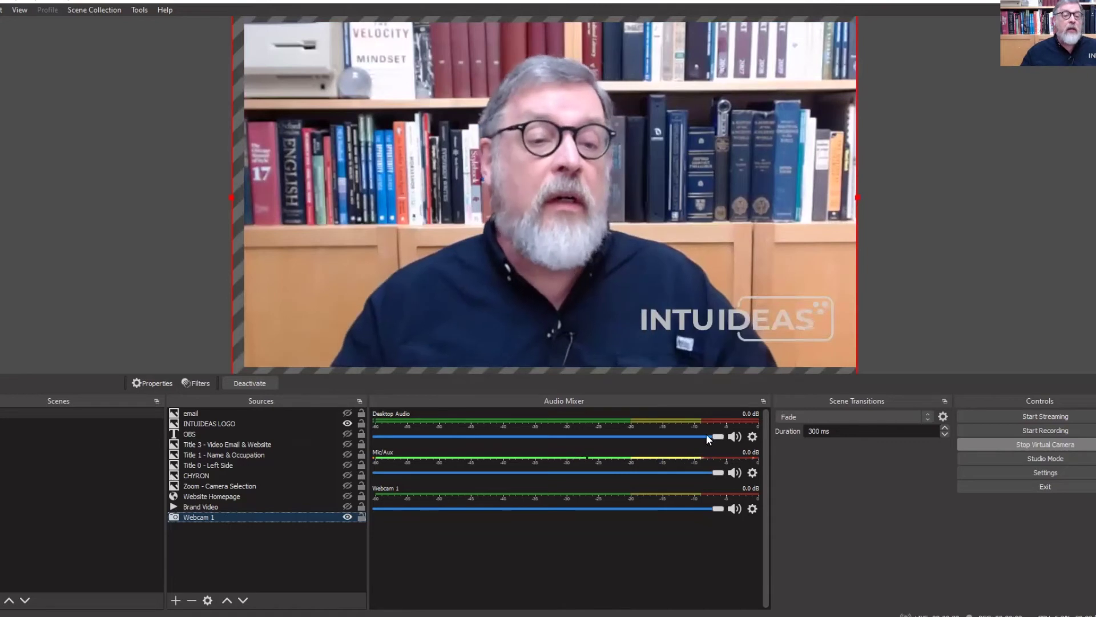
Add a 'Webcam 2' video capture source using USB Video Device, enlarged to fill most of the canvas
{"action": "left_click", "coordinate": [178, 602]}
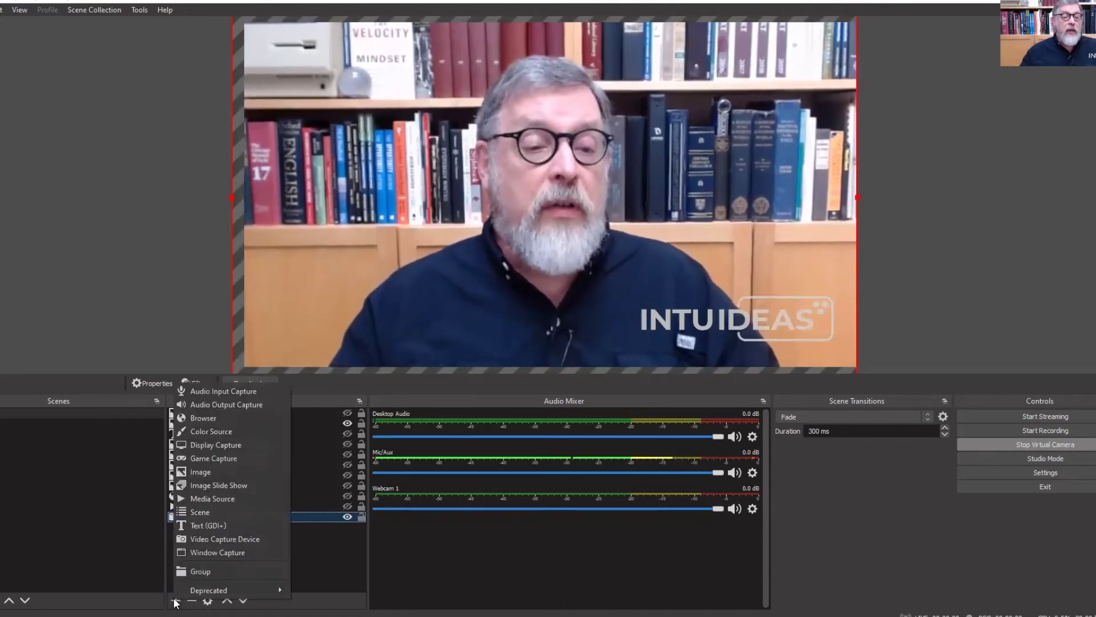
{"action": "left_click", "coordinate": [234, 539]}
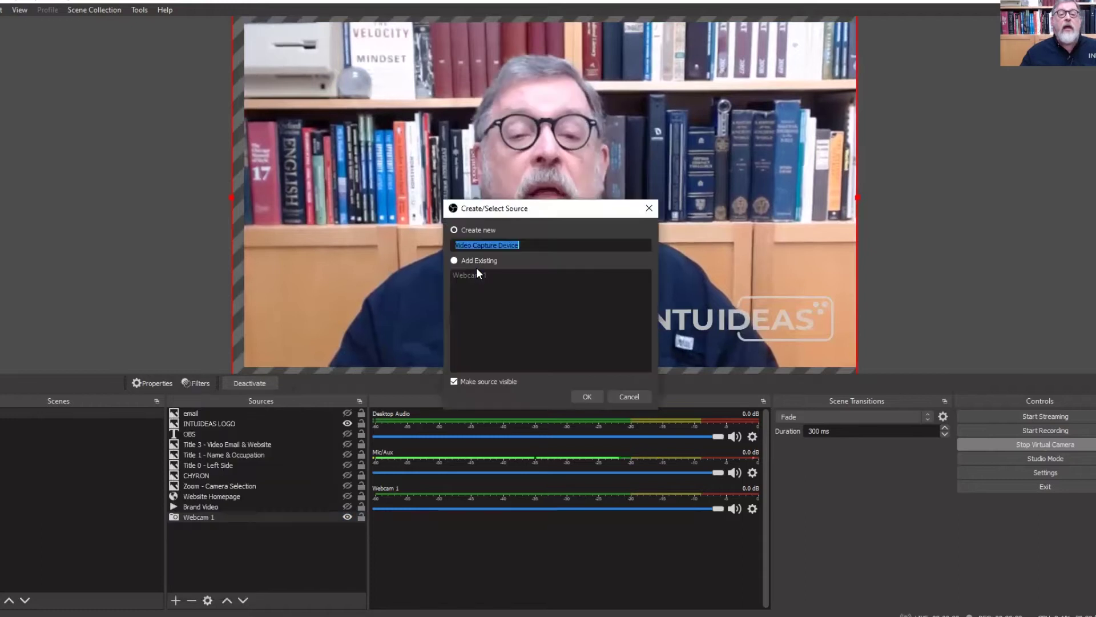
{"action": "type", "text": "We"}
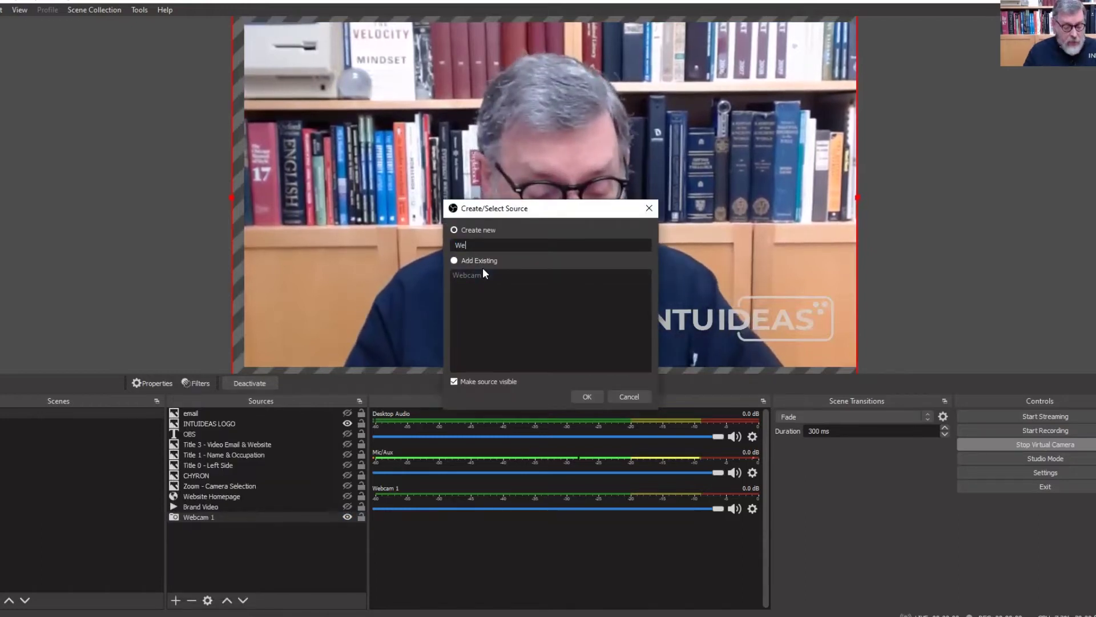
{"action": "type", "text": "bcam 2"}
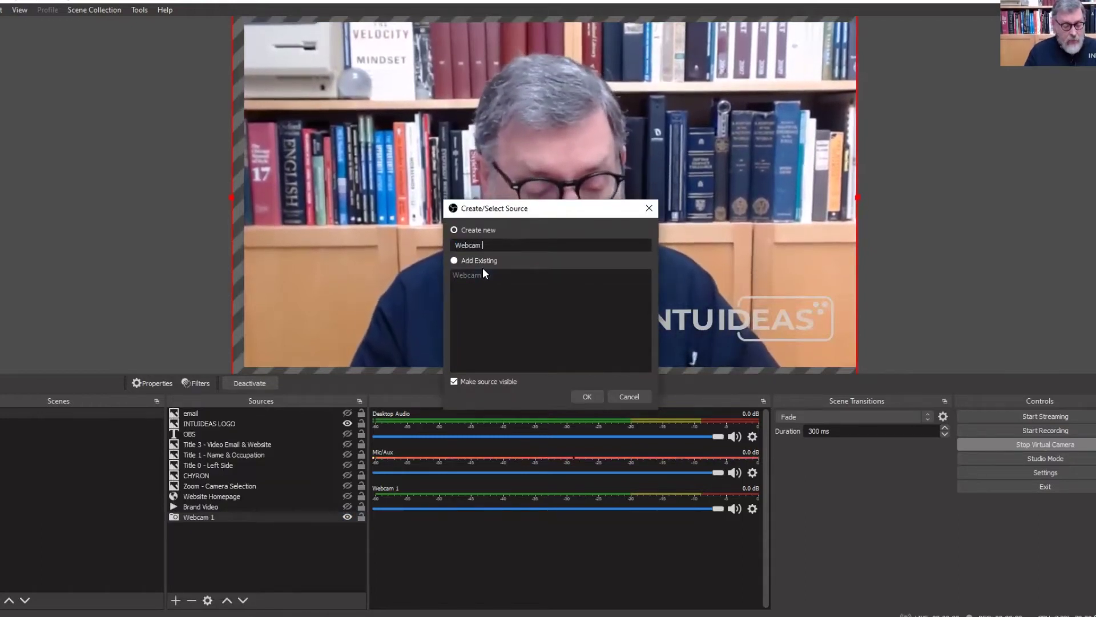
{"action": "left_click", "coordinate": [577, 395]}
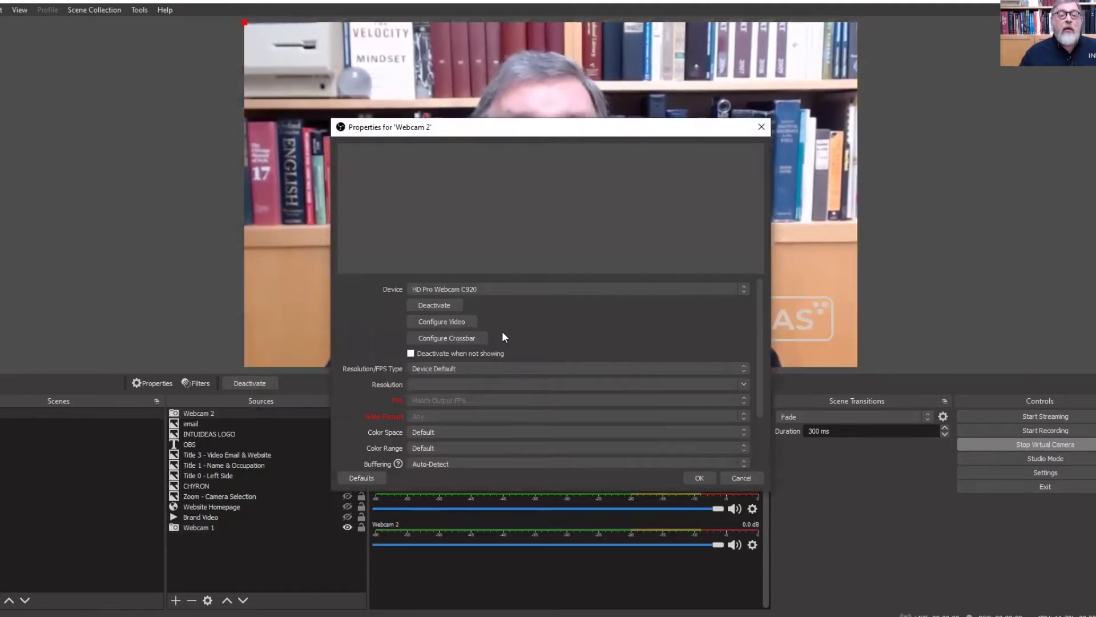
{"action": "left_click", "coordinate": [486, 289]}
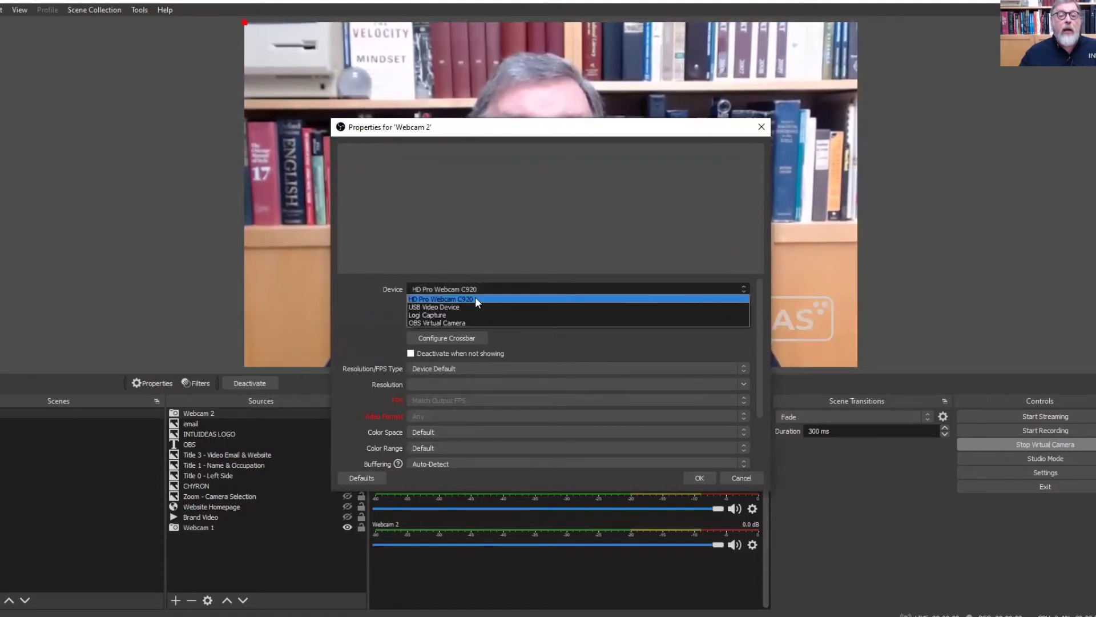
{"action": "left_click", "coordinate": [458, 306]}
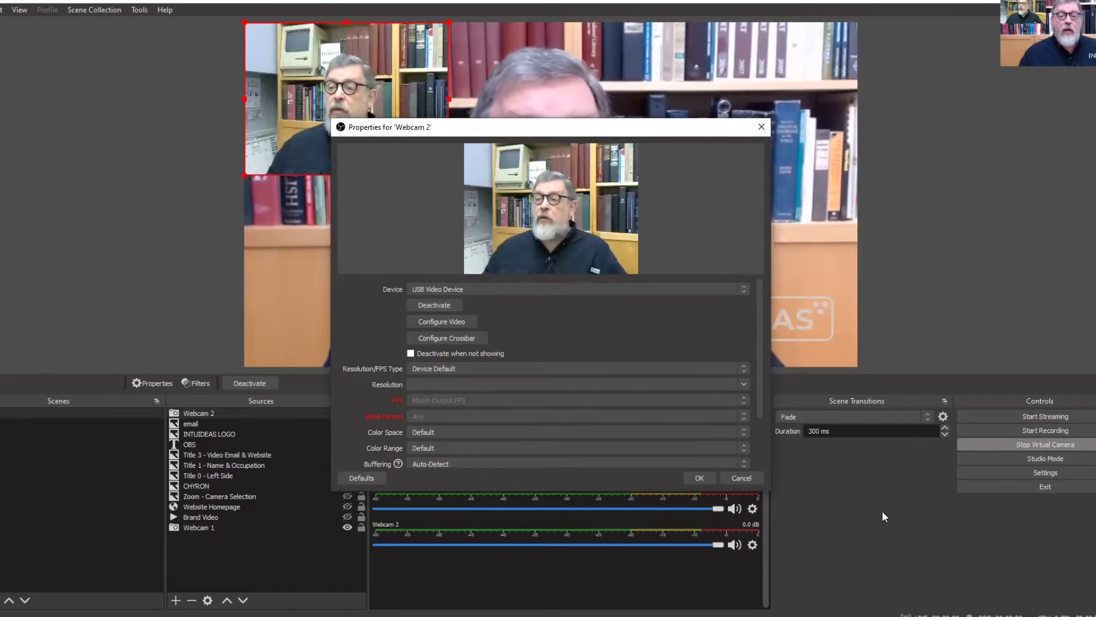
{"action": "left_click", "coordinate": [699, 478]}
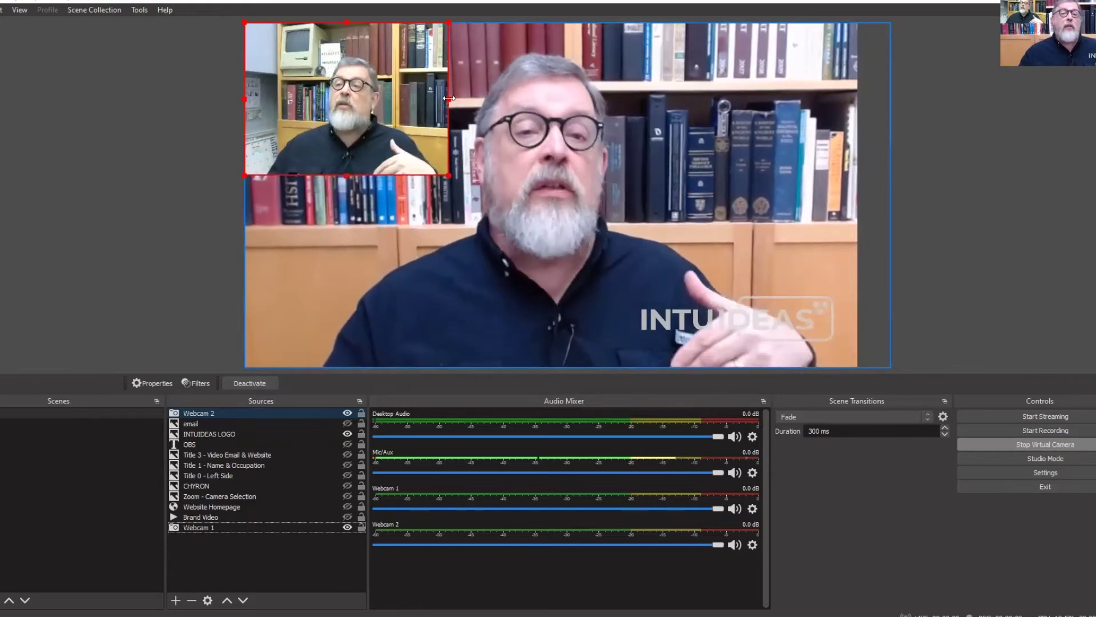
{"action": "left_click_drag", "start_coordinate": [461, 103], "coordinate": [868, 257]}
{"action": "left_click_drag", "start_coordinate": [768, 279], "coordinate": [764, 199]}
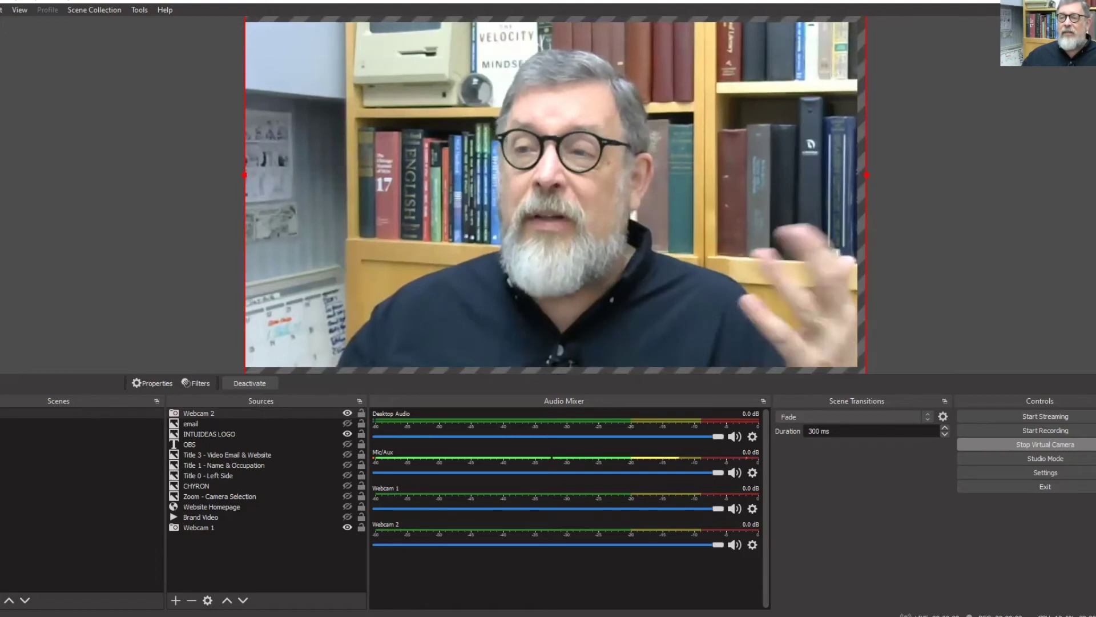
Delete the Webcam 2 source and confirm its removal
{"action": "left_click", "coordinate": [220, 413]}
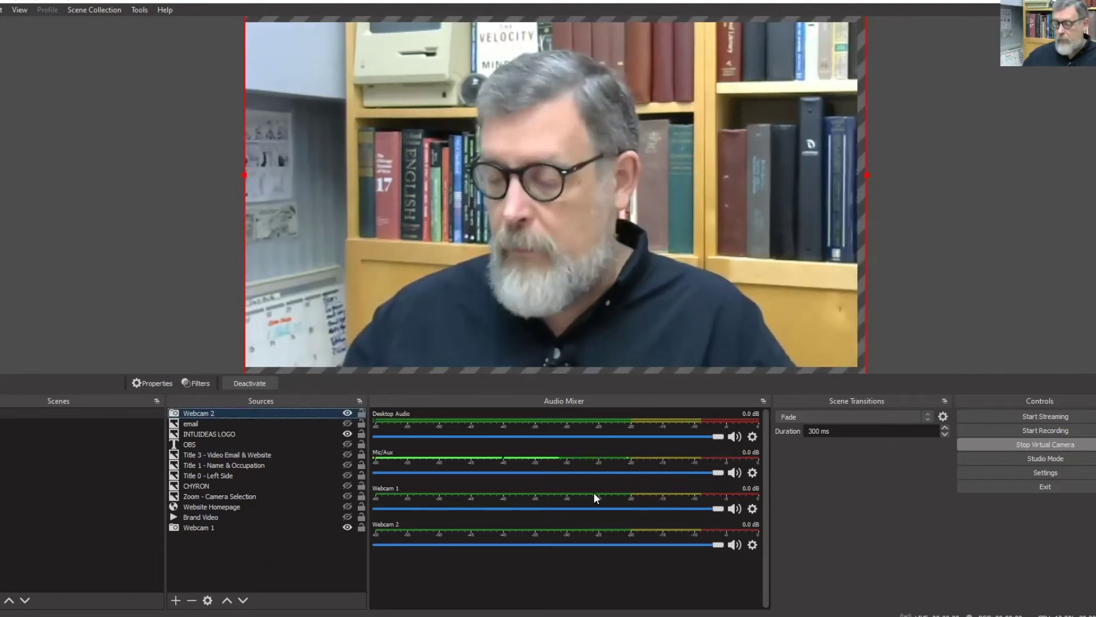
{"action": "key", "text": "Delete"}
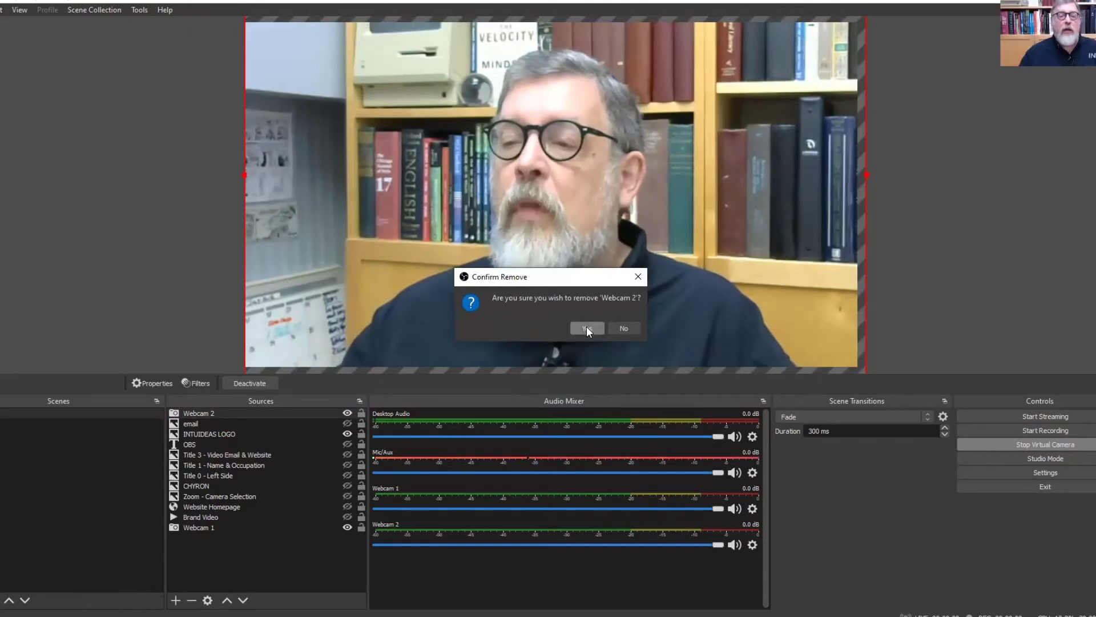
{"action": "left_click", "coordinate": [587, 326]}
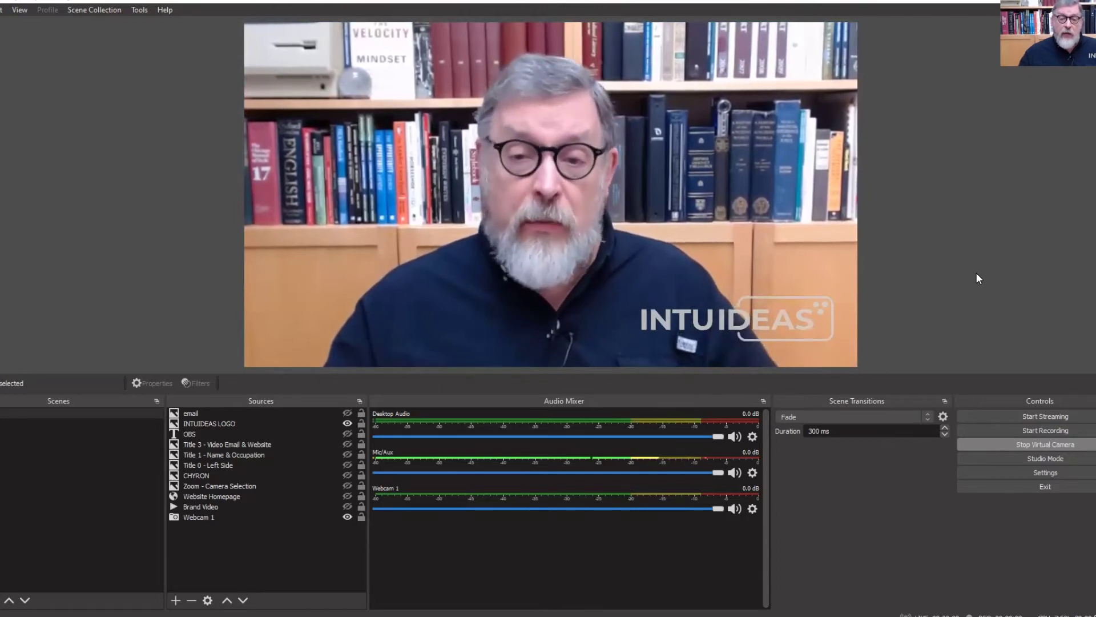
Add a text source named 'email text' containing the e-mail address
{"action": "left_click", "coordinate": [176, 600]}
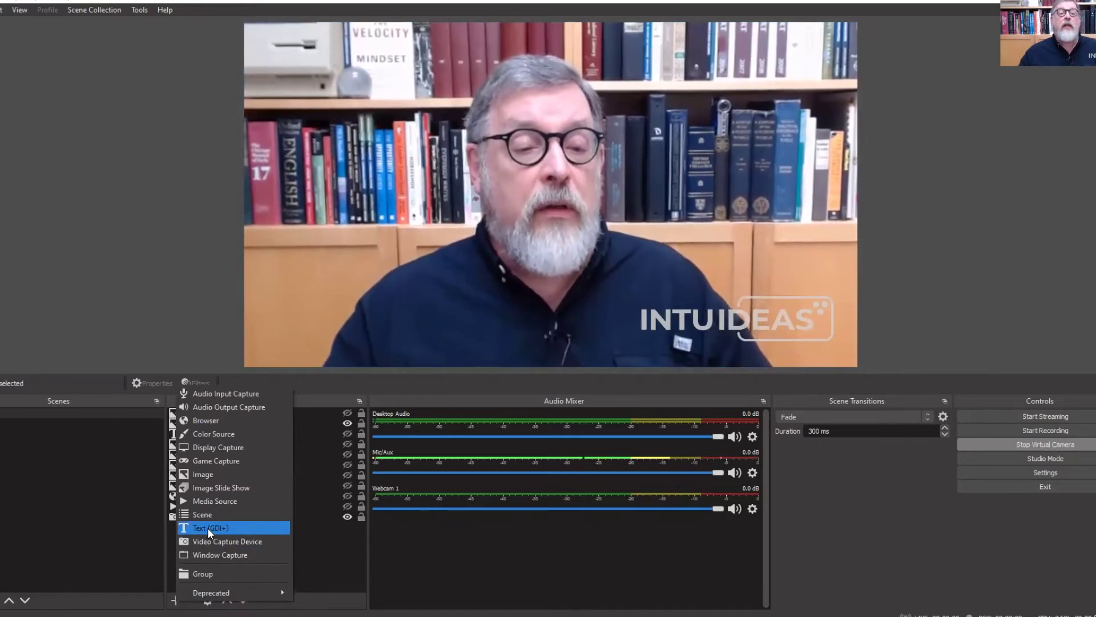
{"action": "left_click", "coordinate": [207, 527]}
{"action": "type", "text": "e"}
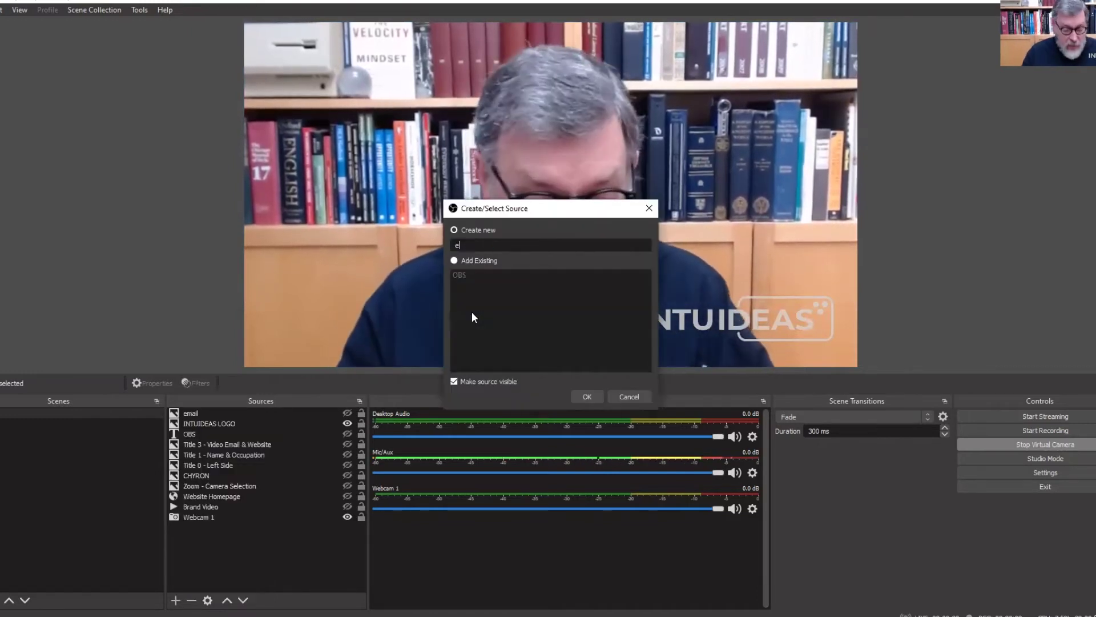
{"action": "type", "text": "mail text"}
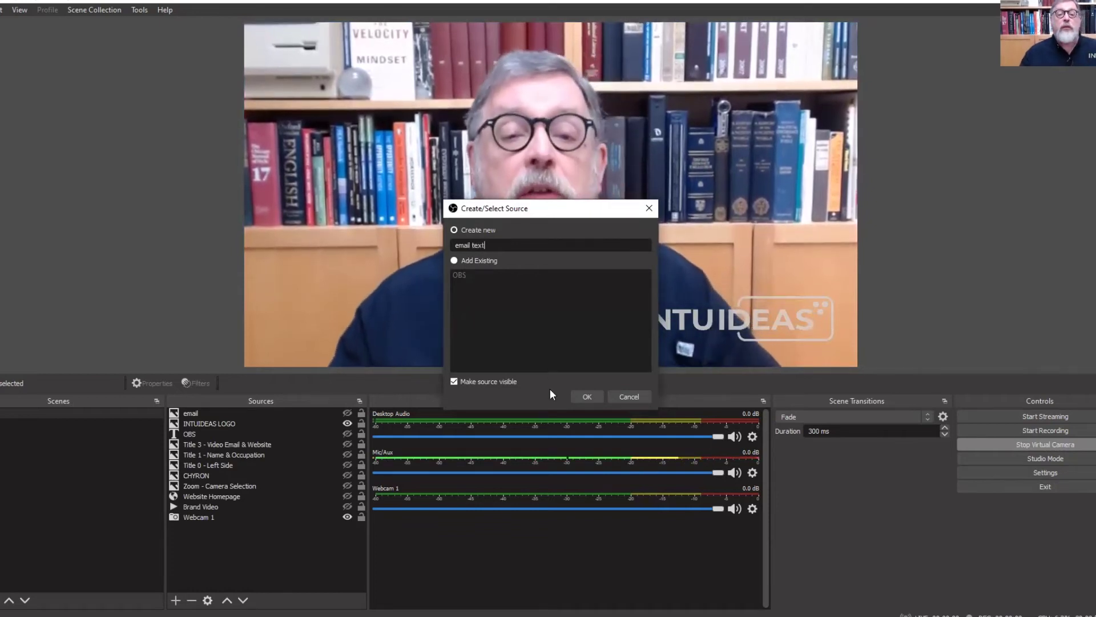
{"action": "left_click", "coordinate": [587, 397]}
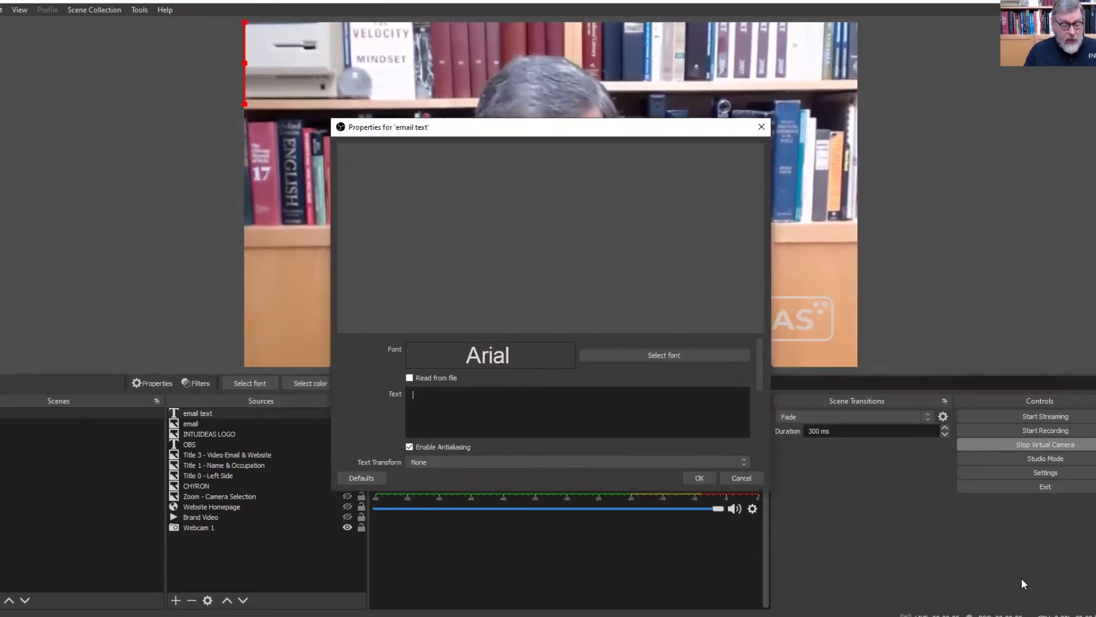
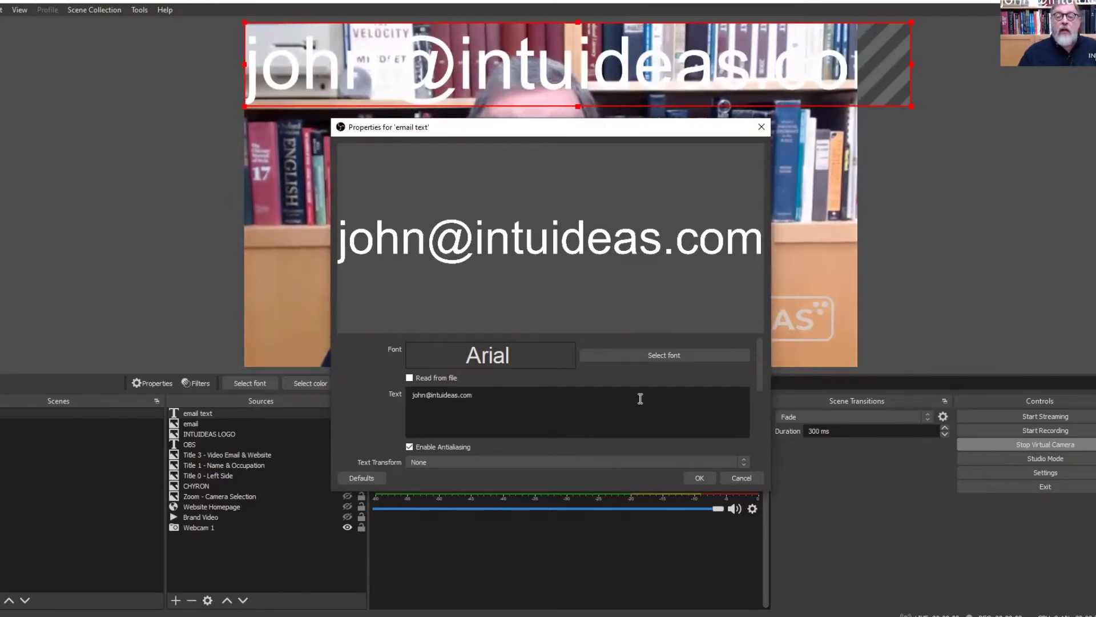
Set the email text font to Arial Bold and apply the properties
{"action": "left_click", "coordinate": [700, 354]}
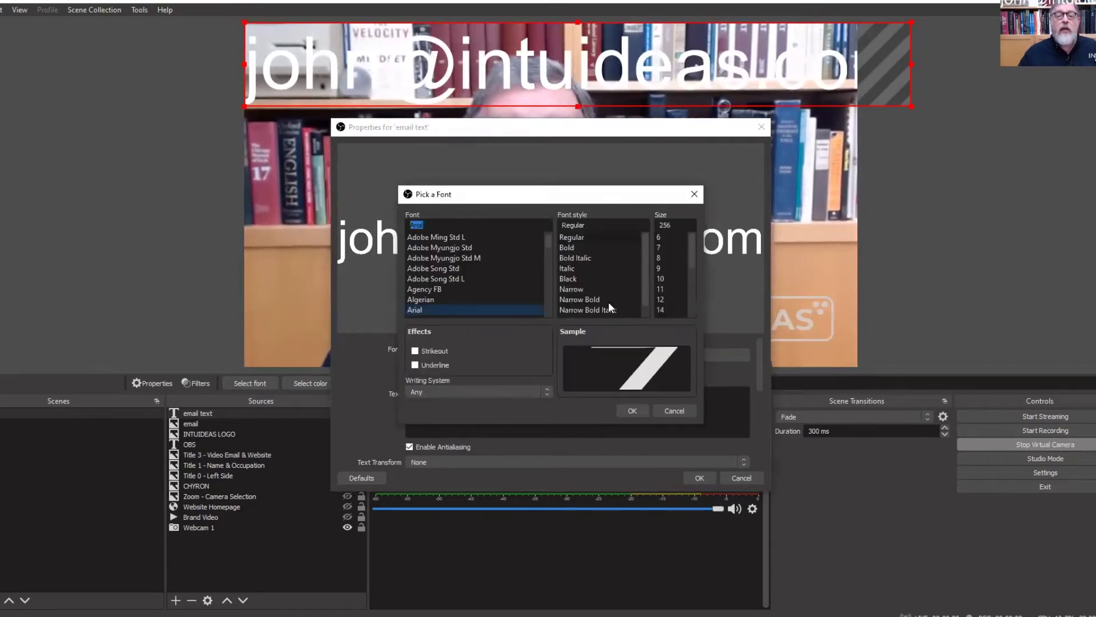
{"action": "left_click", "coordinate": [571, 246]}
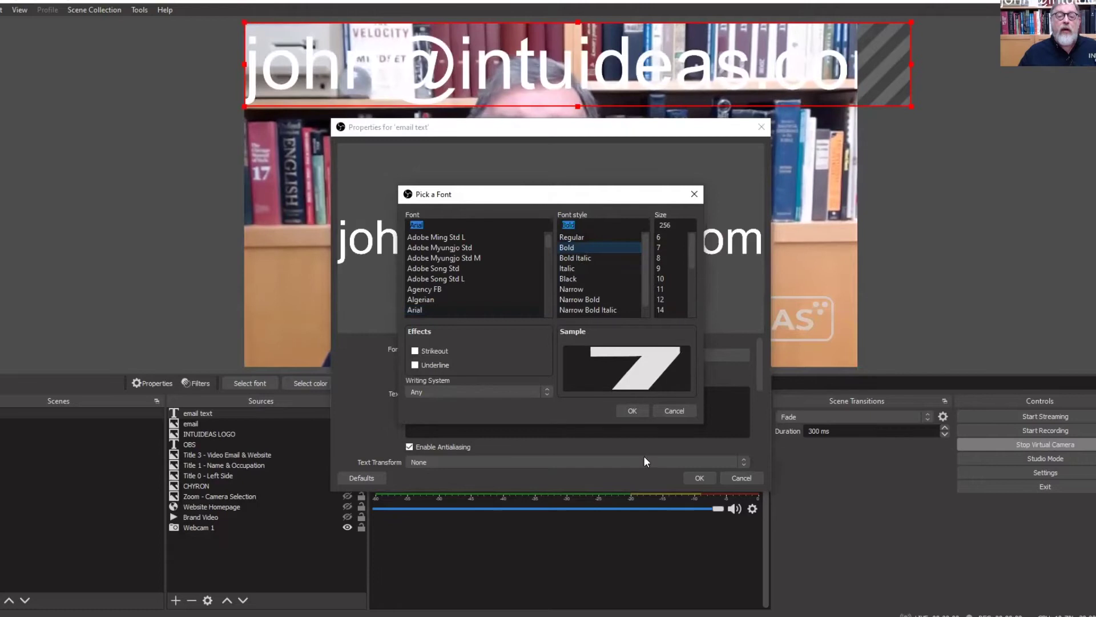
{"action": "left_click", "coordinate": [647, 414]}
{"action": "left_click", "coordinate": [701, 478]}
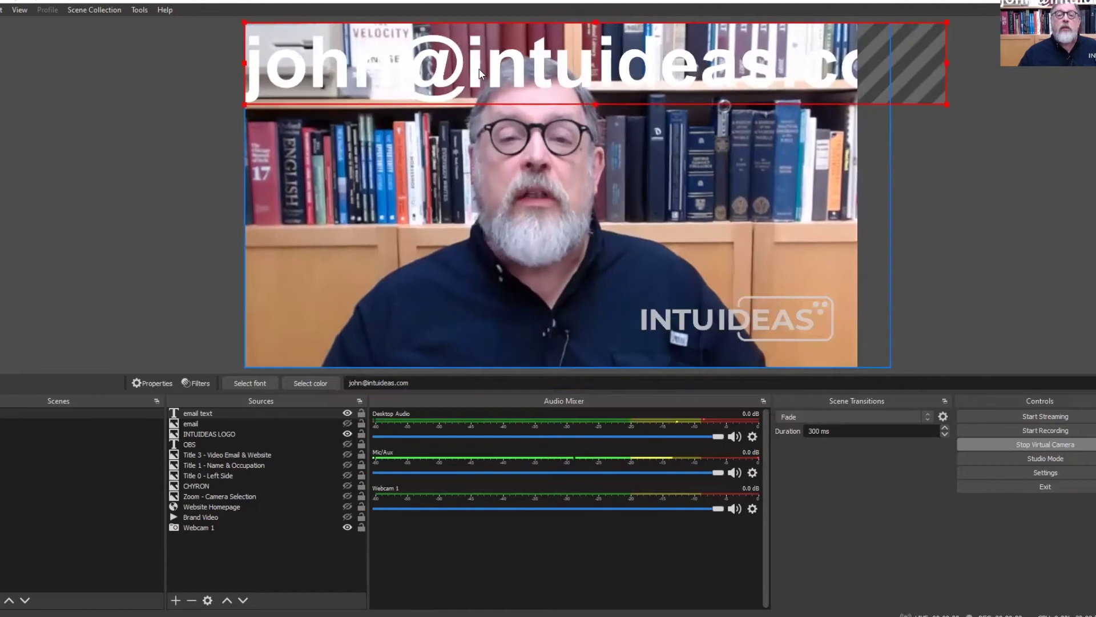
Move the email text to the lower left and shrink it to a compact size
{"action": "left_click_drag", "start_coordinate": [446, 63], "coordinate": [470, 99]}
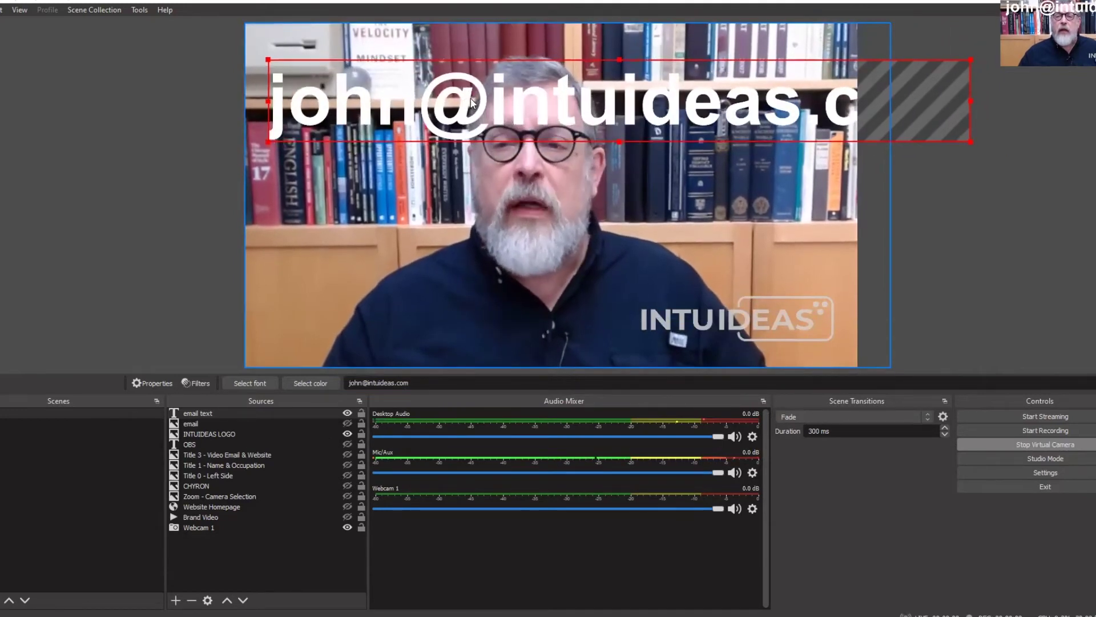
{"action": "left_click_drag", "start_coordinate": [971, 101], "coordinate": [476, 331]}
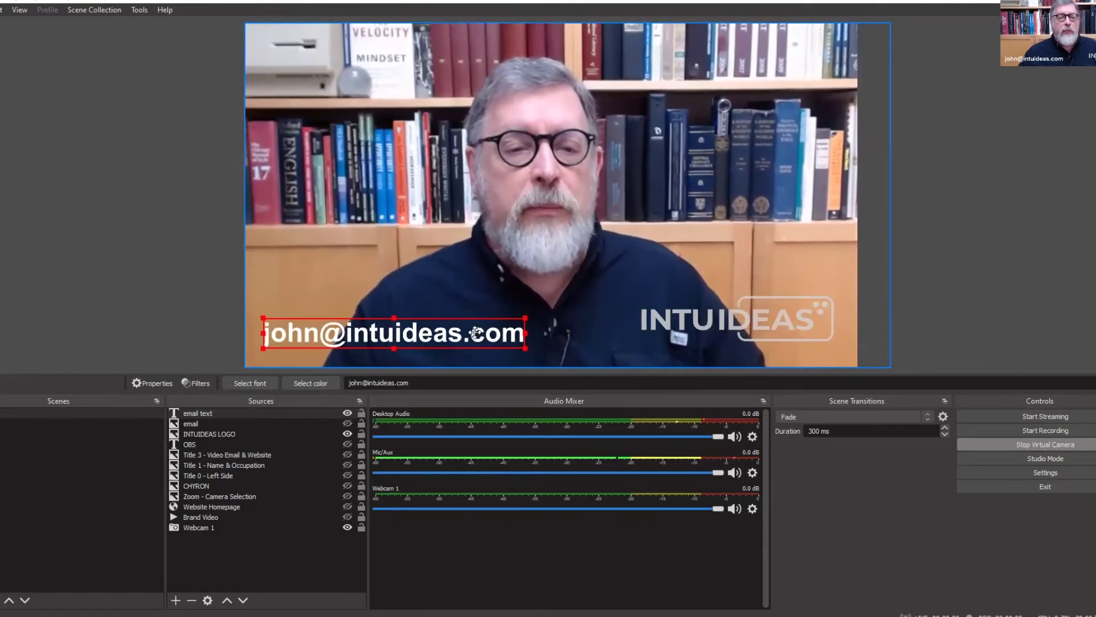
{"action": "left_click", "coordinate": [943, 276]}
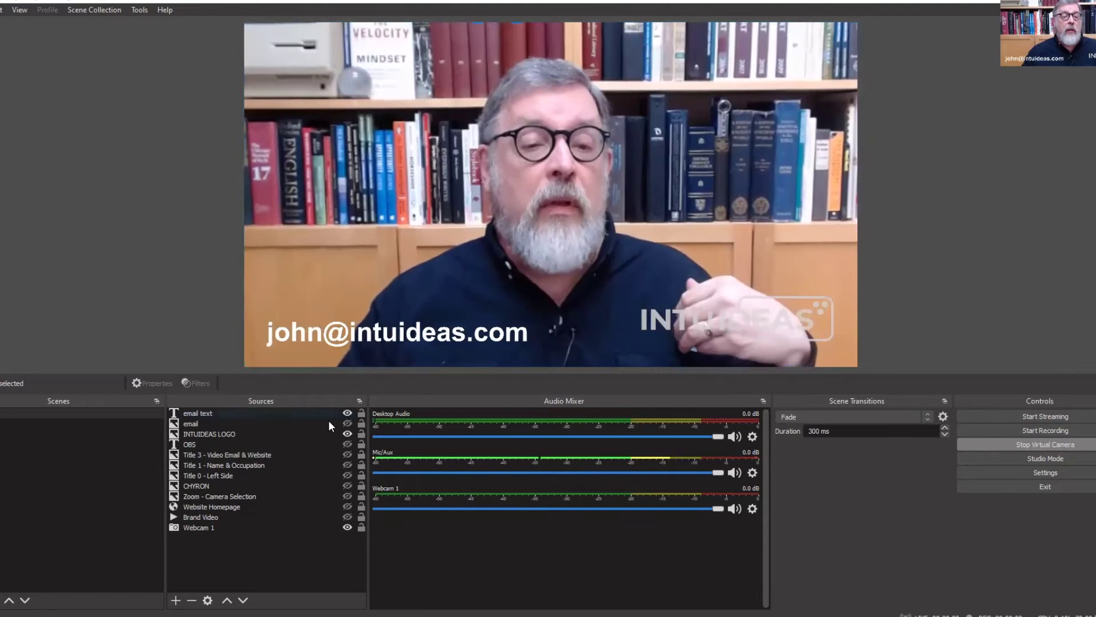
Remove the 'email text' source, then select the 'email' image source
{"action": "left_click", "coordinate": [311, 413]}
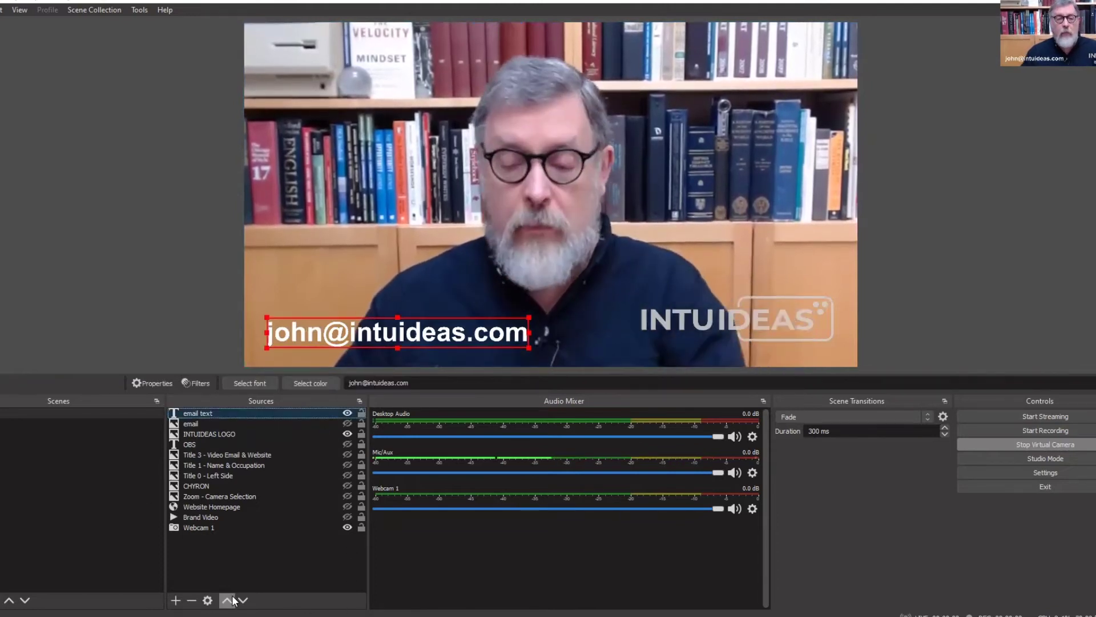
{"action": "key", "text": "Delete"}
{"action": "left_click", "coordinate": [586, 328]}
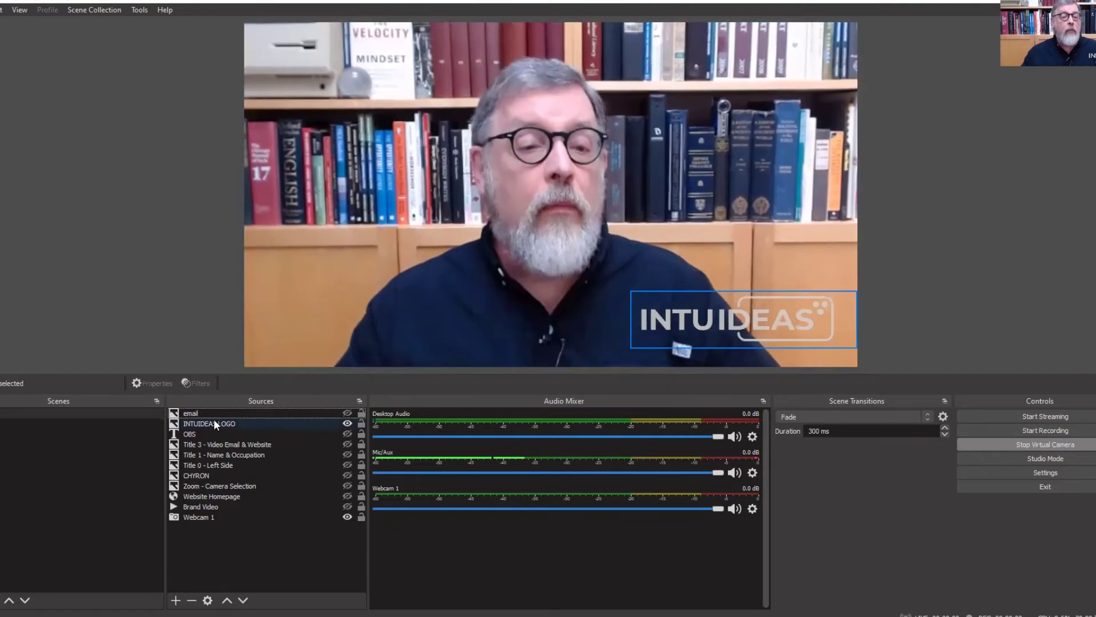
{"action": "left_click", "coordinate": [213, 413]}
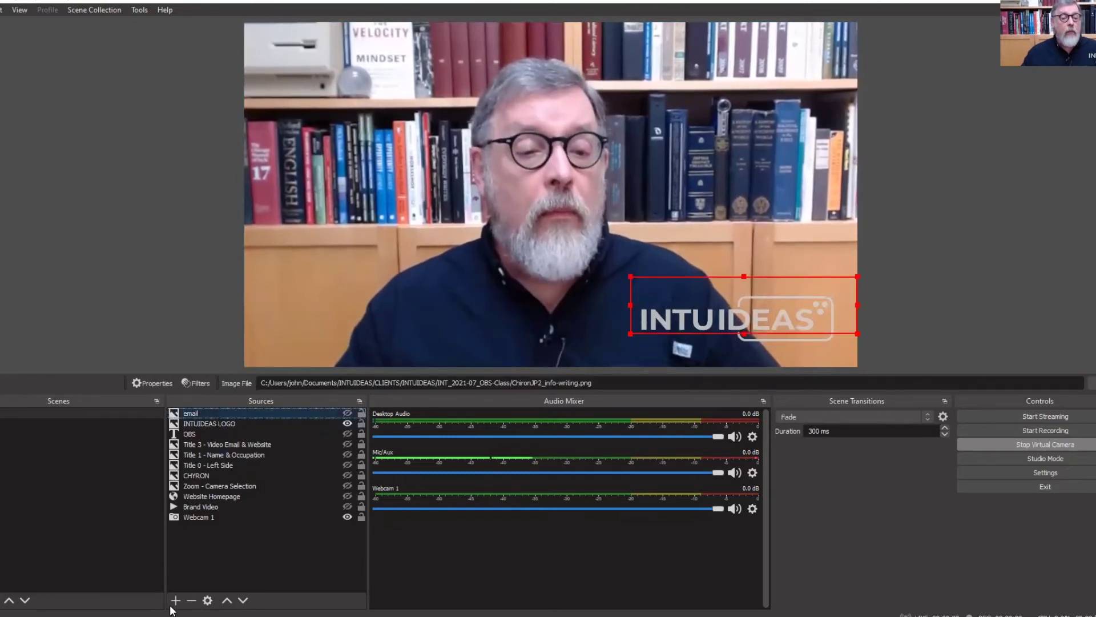
Remove the 'email' image source from the scene
{"action": "left_click", "coordinate": [193, 600]}
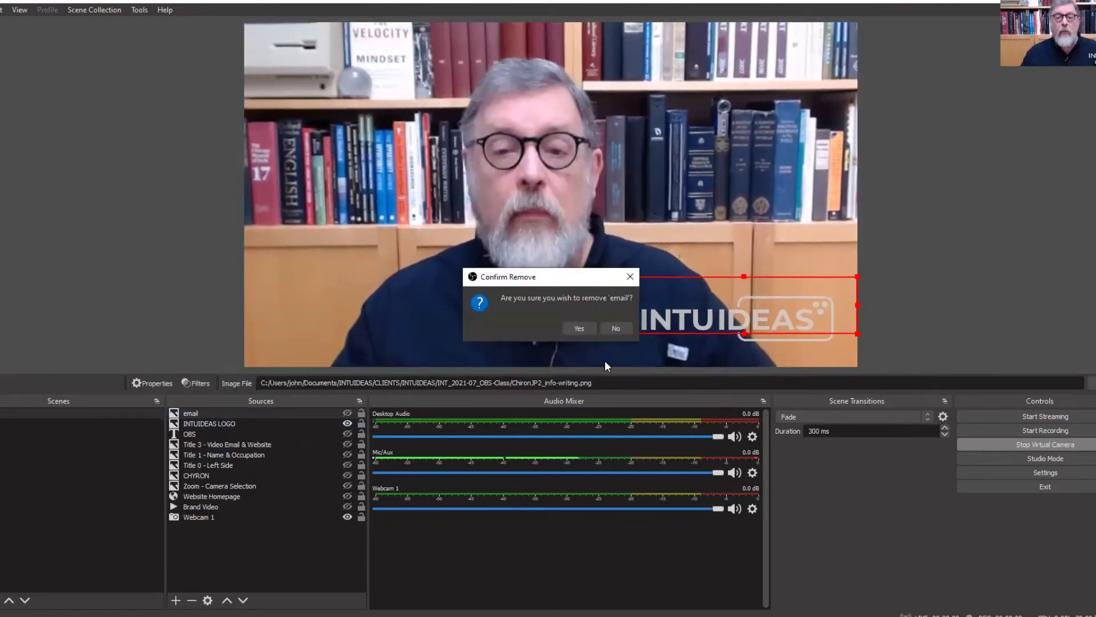
{"action": "left_click", "coordinate": [577, 328]}
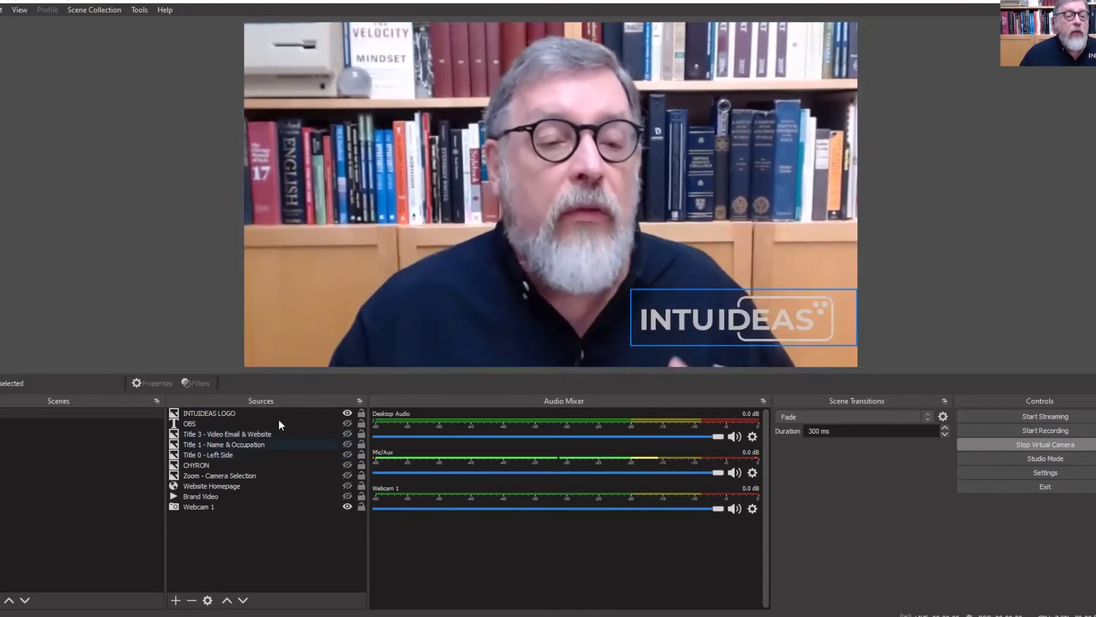
Hide the INTUIDEAS LOGO and briefly preview the Title 3, Title 1 and Title 0 lower thirds
{"action": "left_click", "coordinate": [347, 413]}
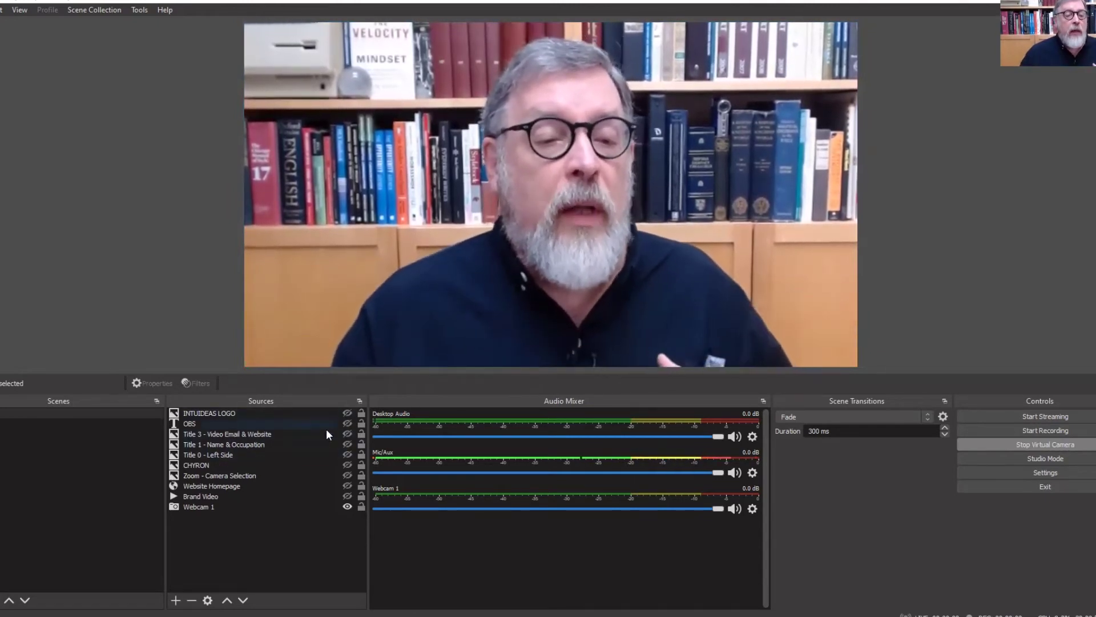
{"action": "left_click", "coordinate": [346, 434]}
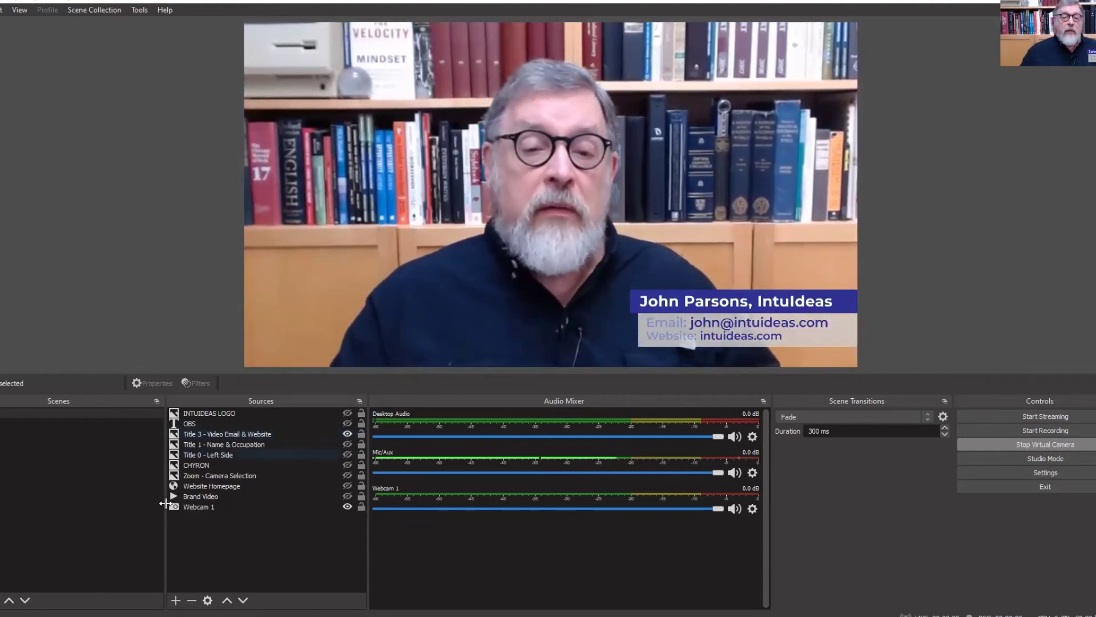
{"action": "left_click", "coordinate": [347, 434]}
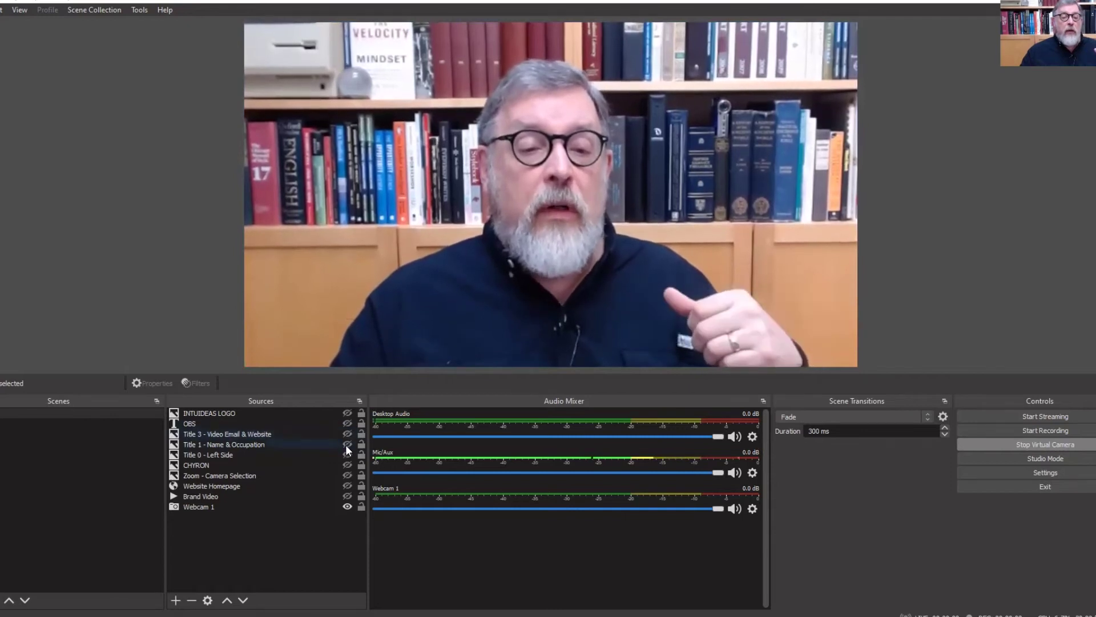
{"action": "left_click", "coordinate": [346, 444]}
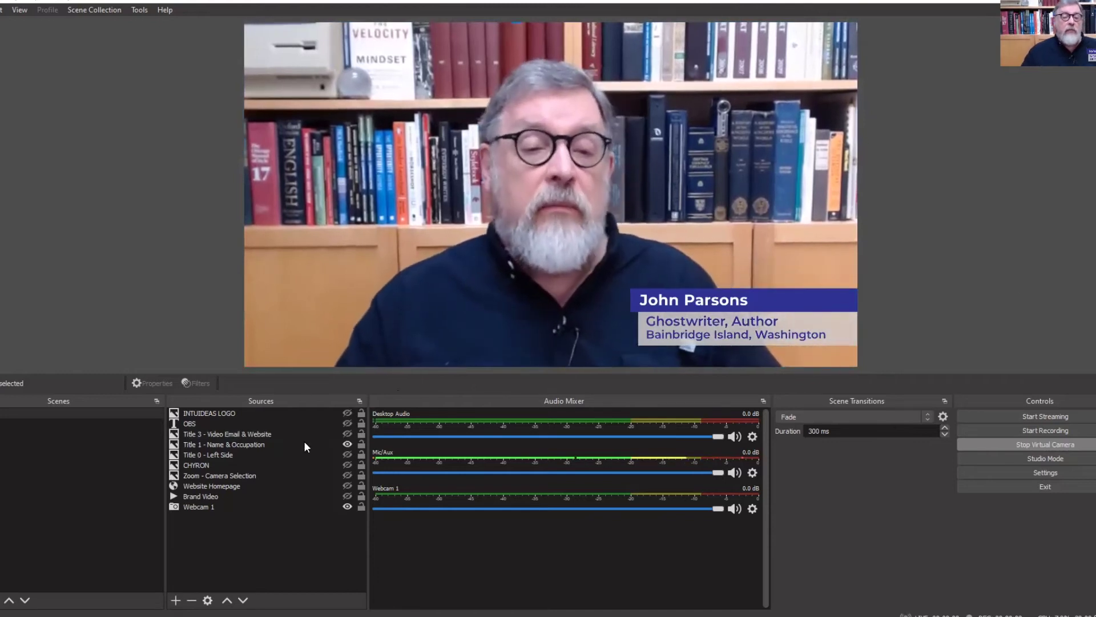
{"action": "left_click", "coordinate": [347, 454]}
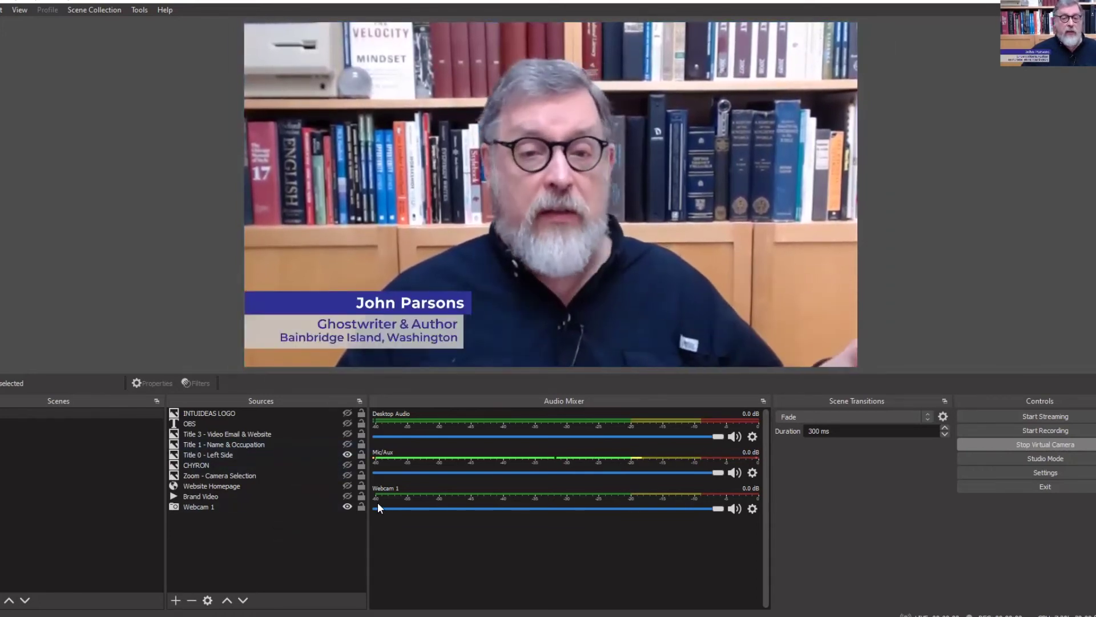
{"action": "left_click", "coordinate": [345, 455]}
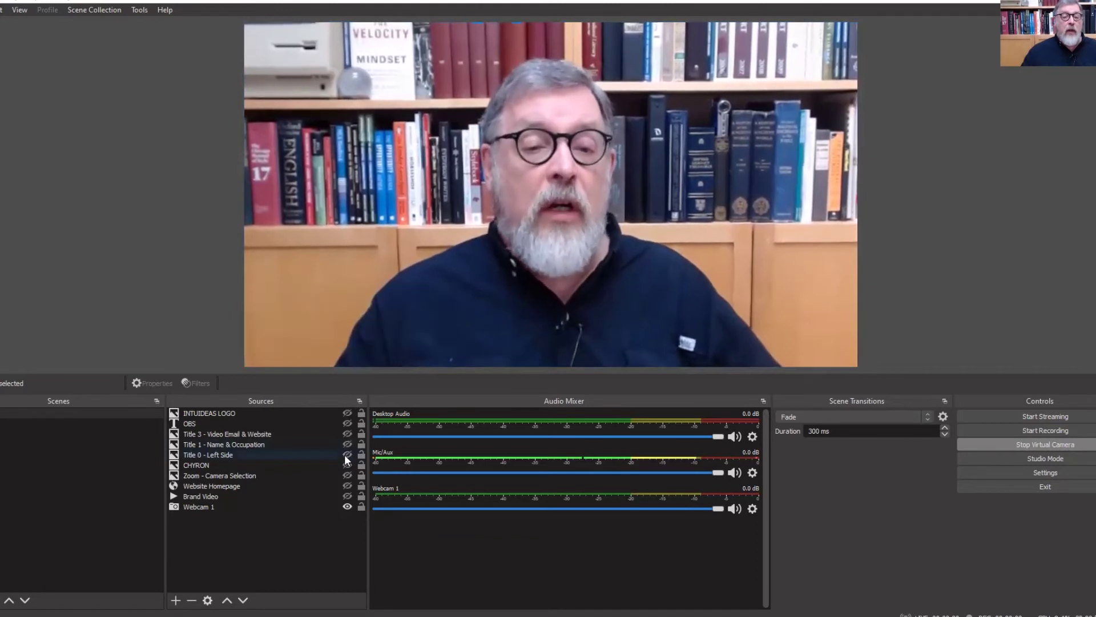
{"action": "left_click", "coordinate": [175, 601]}
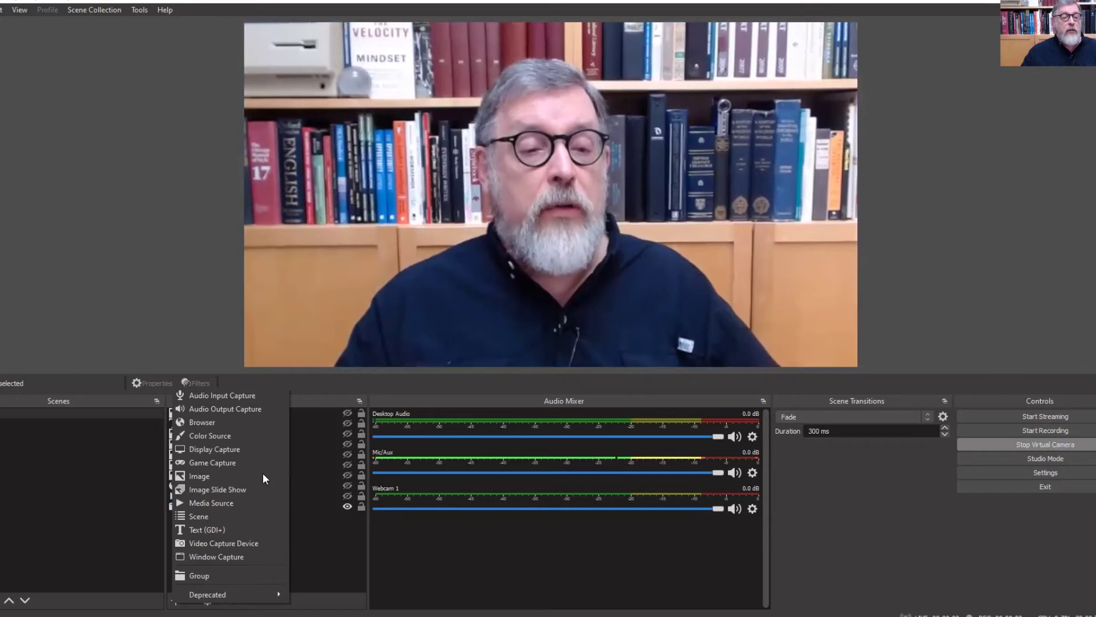
Create an image source named 'emailk new'
{"action": "left_click", "coordinate": [235, 476]}
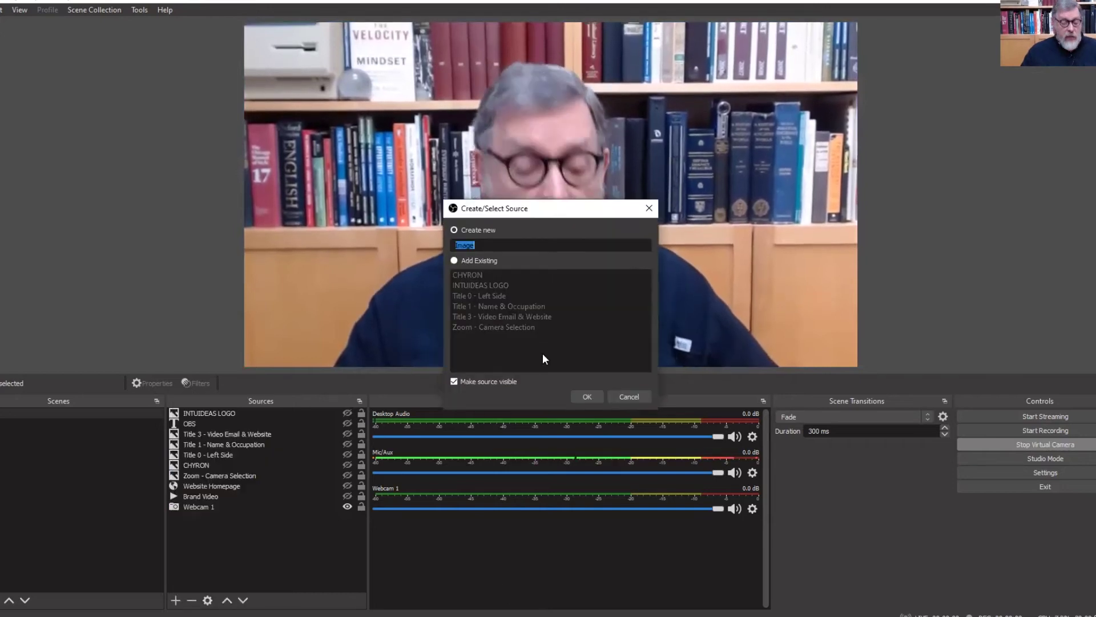
{"action": "type", "text": "em"}
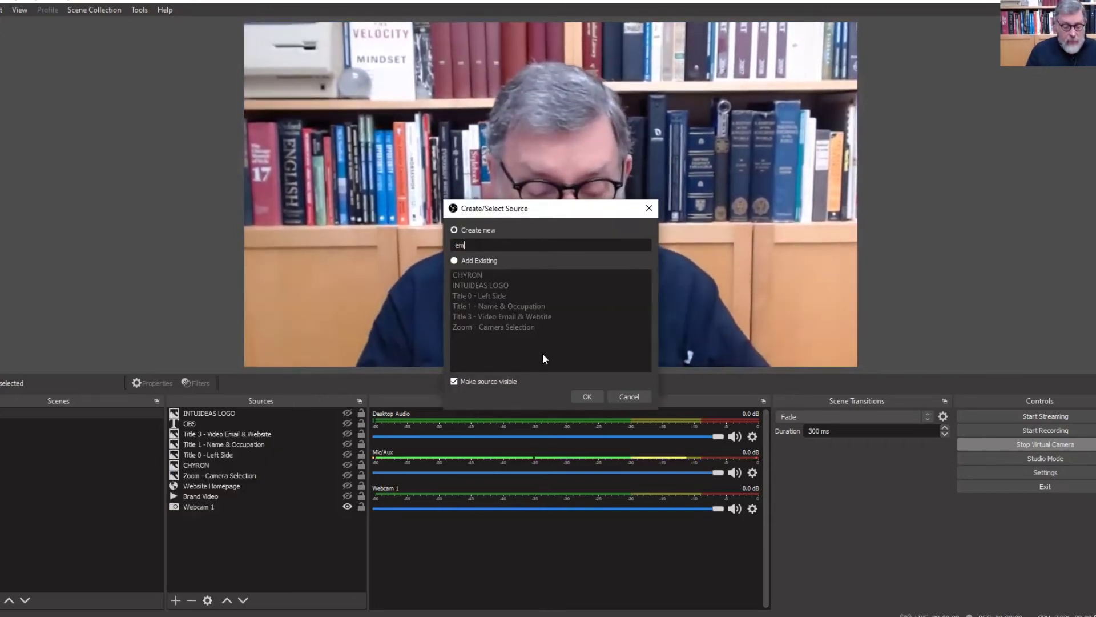
{"action": "type", "text": "ailk new"}
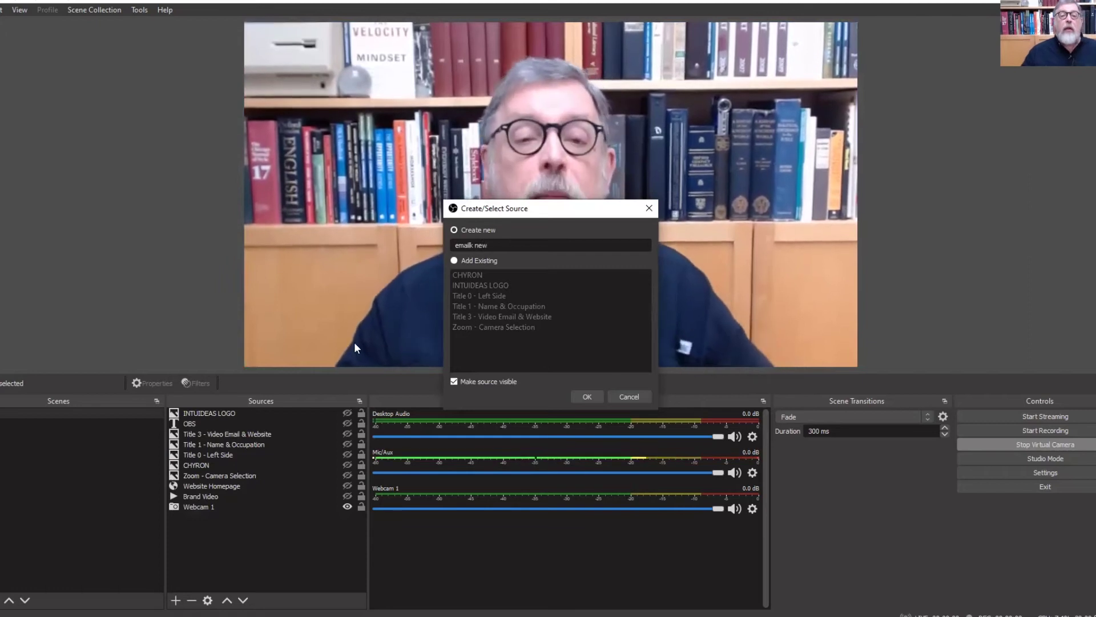
{"action": "left_click", "coordinate": [594, 398]}
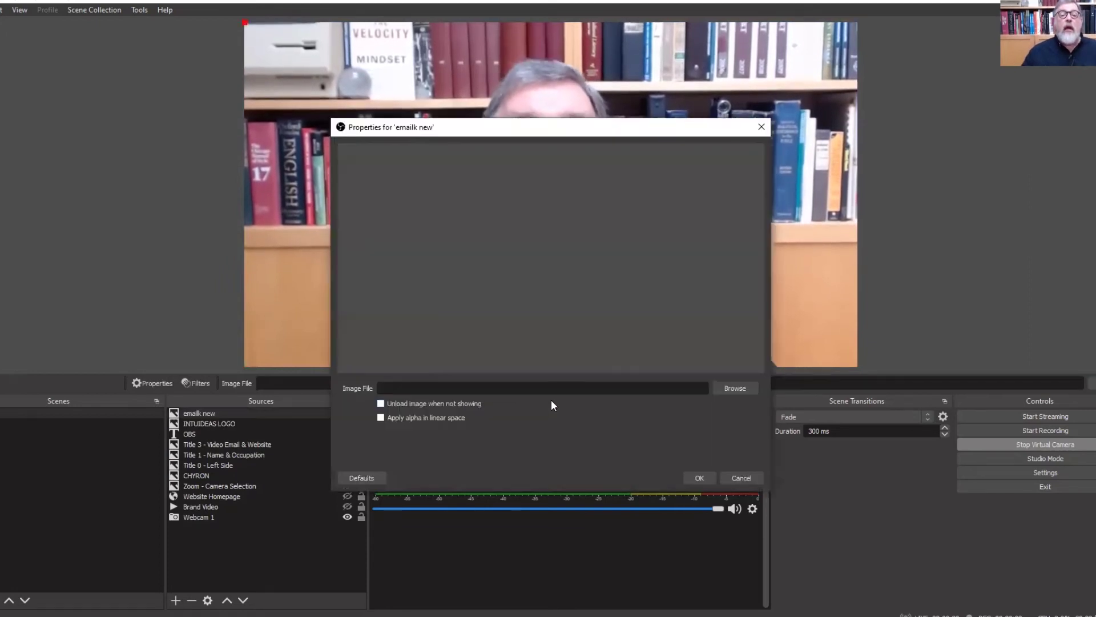
Set the 'emailk new' image file to ChironJP2_info-writing.png and apply it
{"action": "left_click", "coordinate": [724, 389]}
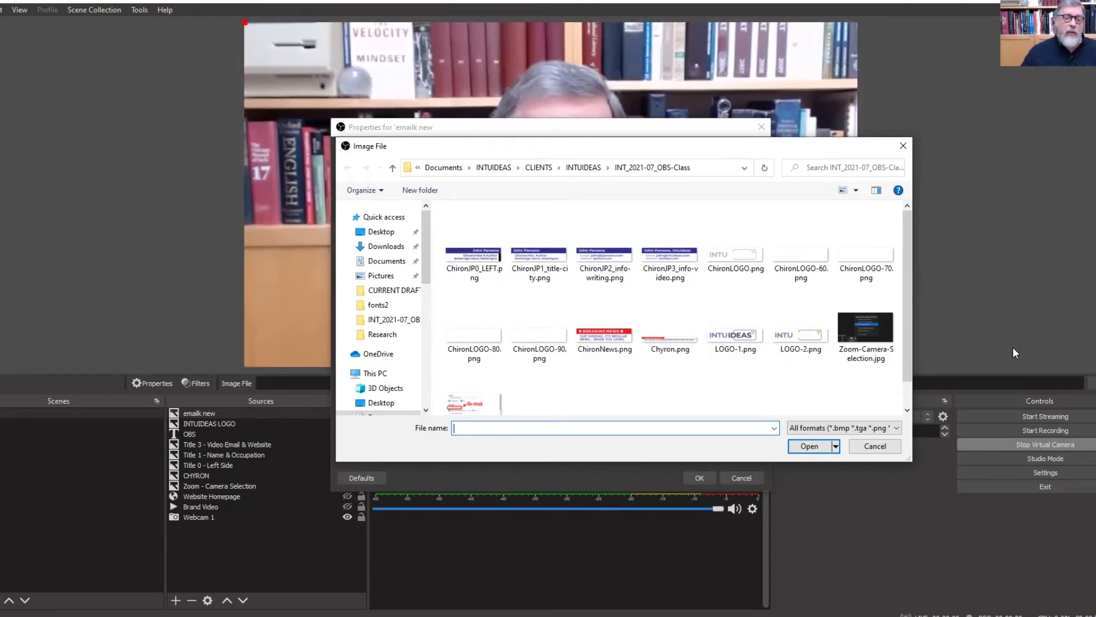
{"action": "left_click", "coordinate": [617, 264]}
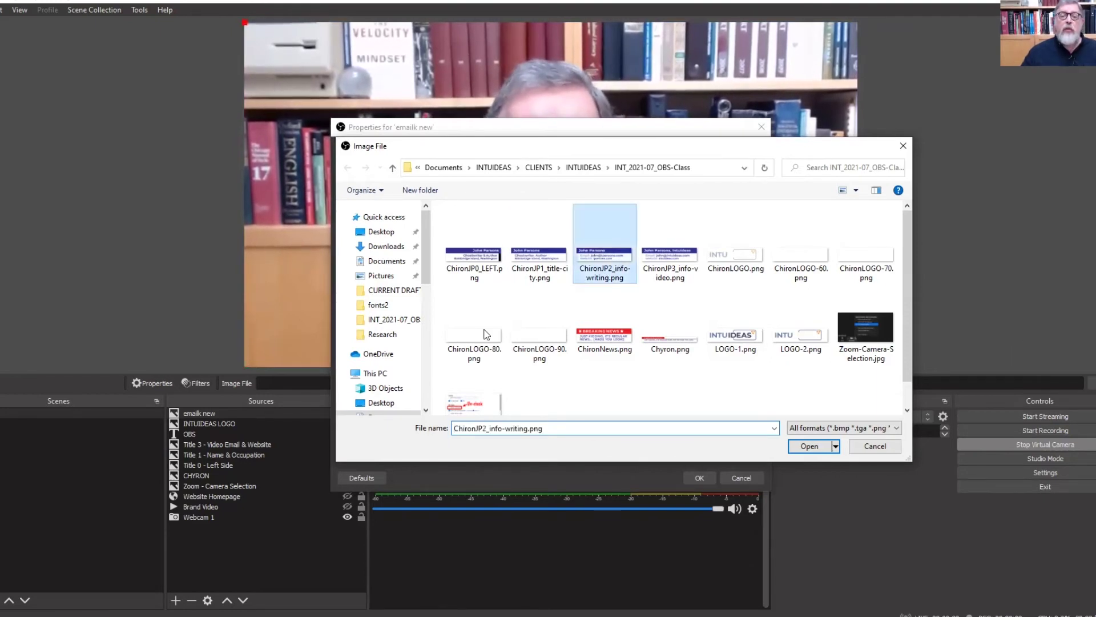
{"action": "left_click", "coordinate": [806, 448]}
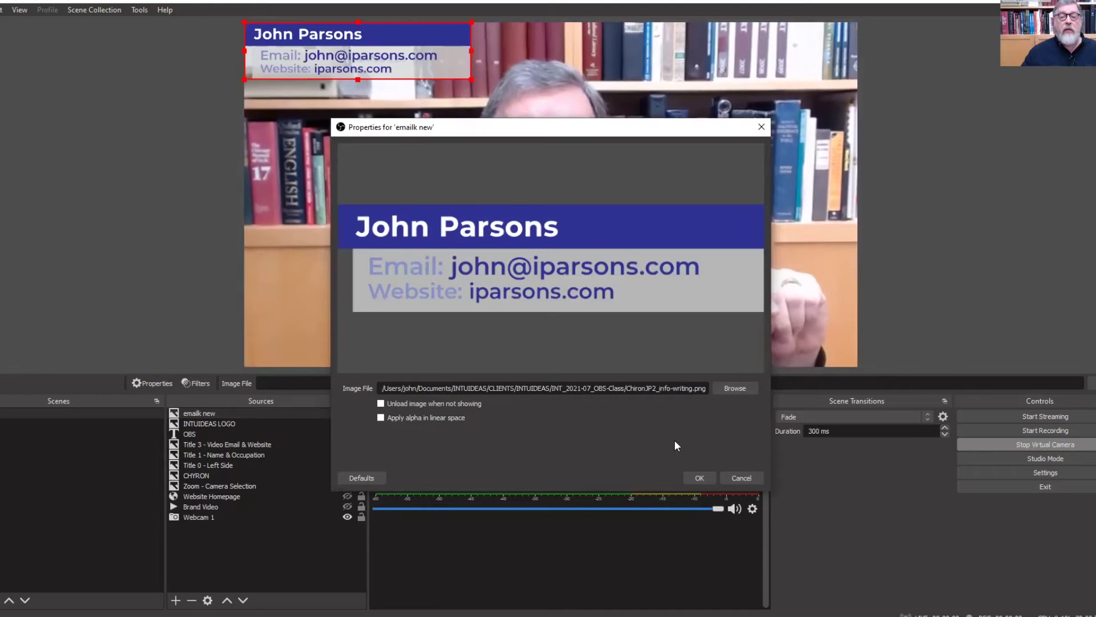
{"action": "left_click", "coordinate": [694, 477]}
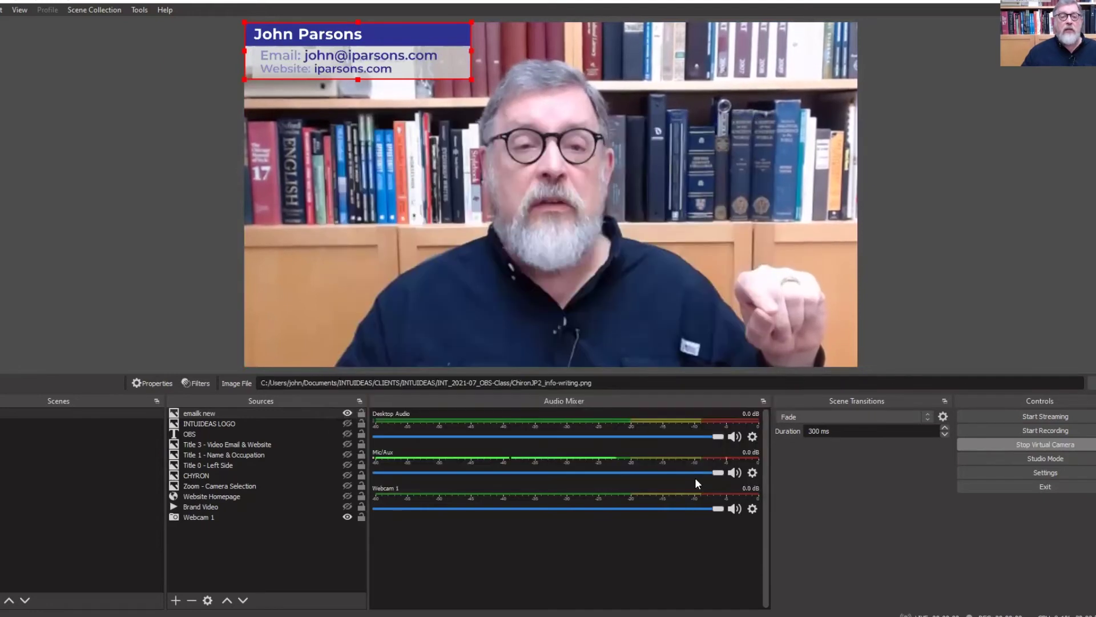
Move the emailk new chyron to the lower-right corner of the webcam frame, nudged slightly lower
{"action": "left_click_drag", "start_coordinate": [375, 41], "coordinate": [761, 279]}
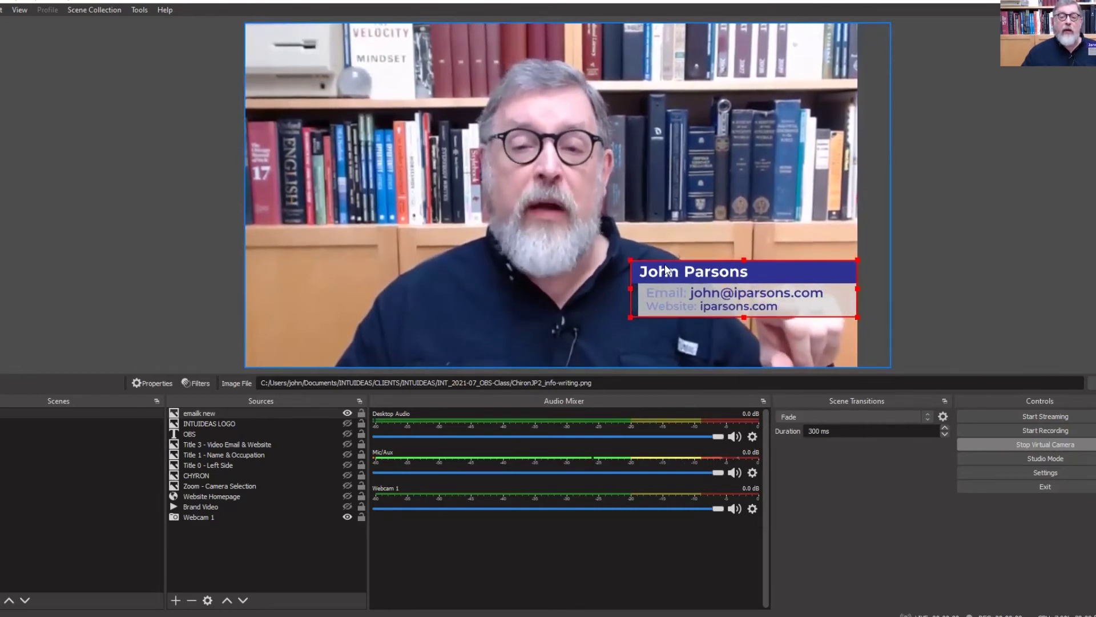
{"action": "left_click_drag", "start_coordinate": [773, 272], "coordinate": [774, 285]}
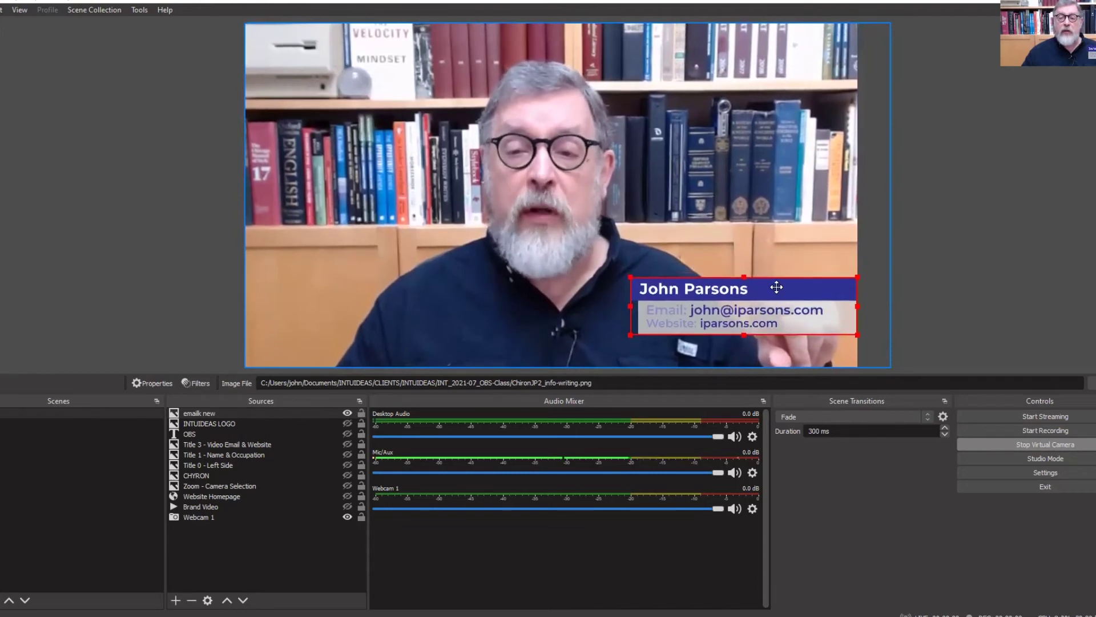
{"action": "left_click", "coordinate": [951, 281]}
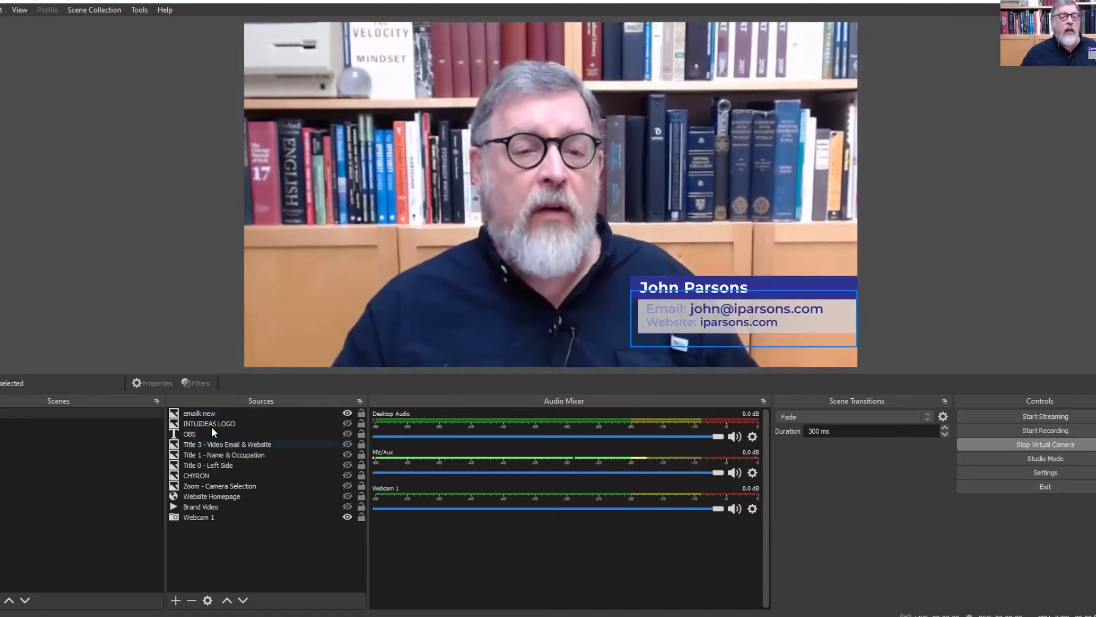
Swap the emailk new chyron for a slightly widened Website Homepage overlay, then for Brand Video
{"action": "left_click", "coordinate": [348, 413]}
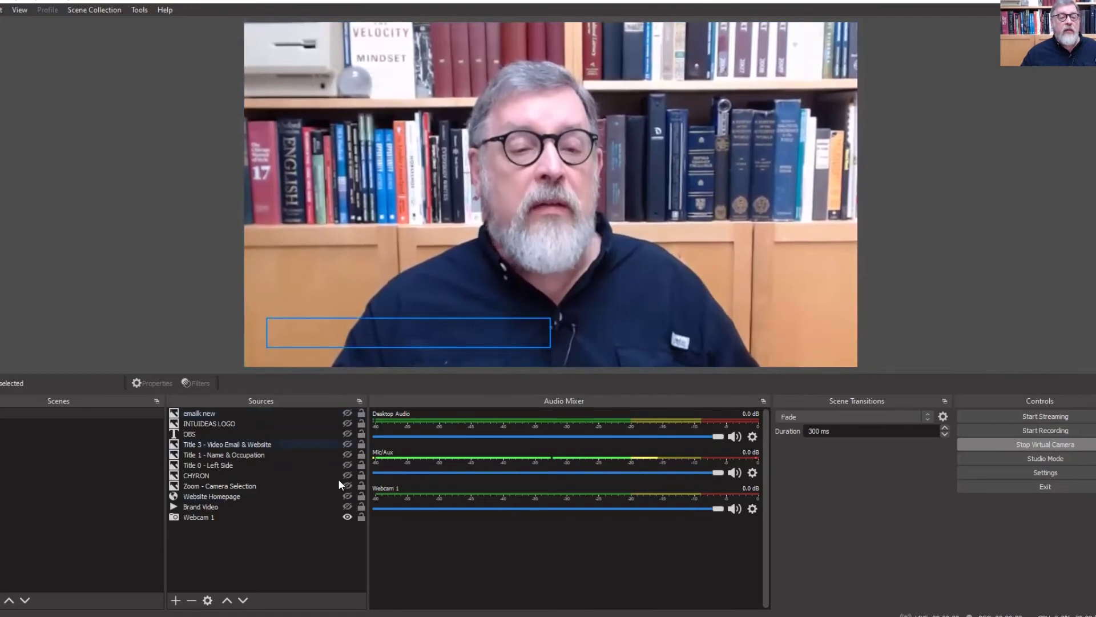
{"action": "left_click", "coordinate": [348, 495]}
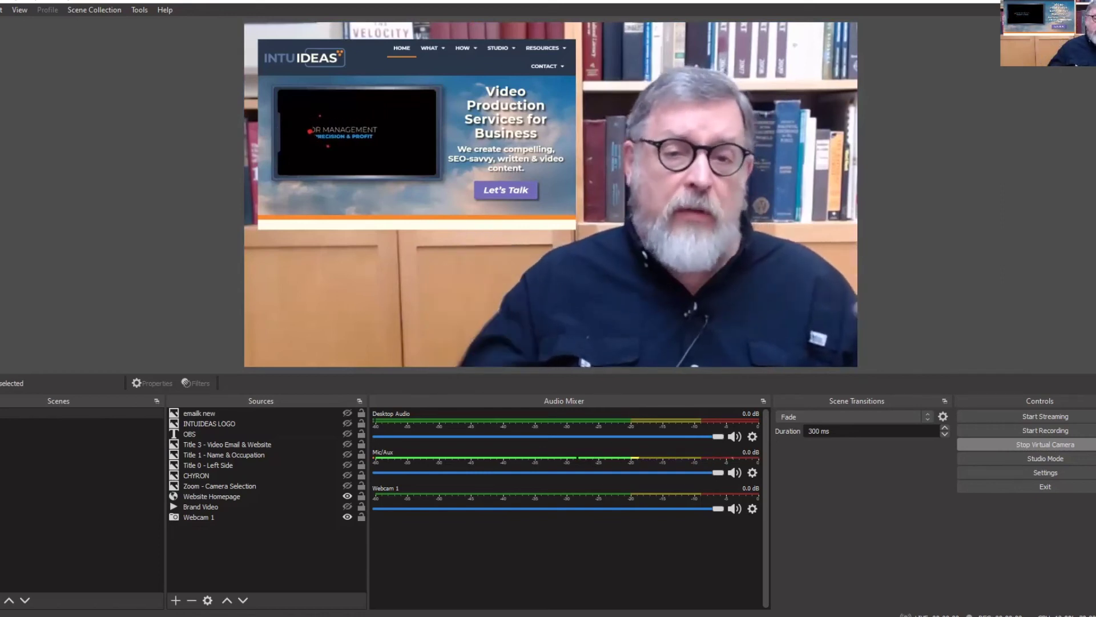
{"action": "left_click", "coordinate": [527, 166]}
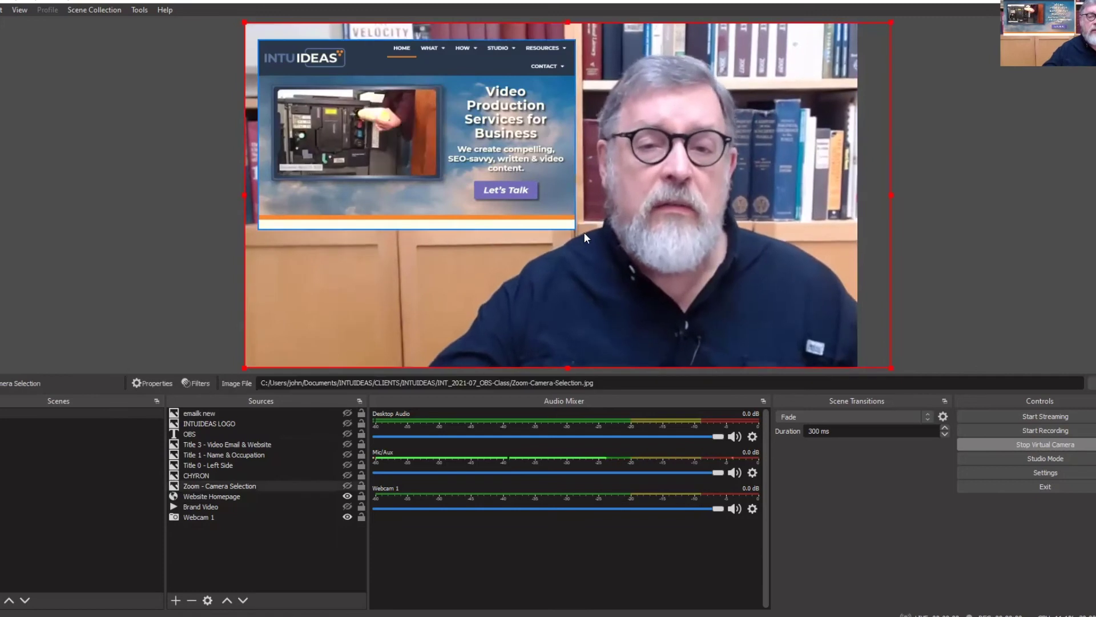
{"action": "left_click", "coordinate": [550, 139]}
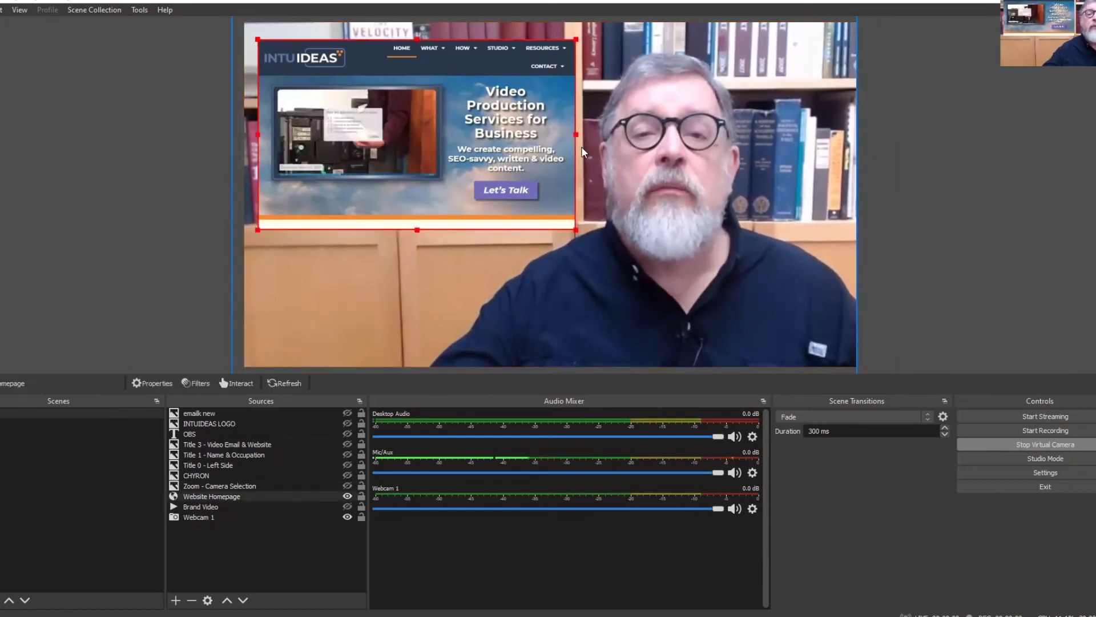
{"action": "mouse_move", "coordinate": [576, 134]}
{"action": "left_mouse_down"}
{"action": "mouse_move", "coordinate": [650, 143]}
{"action": "mouse_move", "coordinate": [593, 135]}
{"action": "left_mouse_up"}
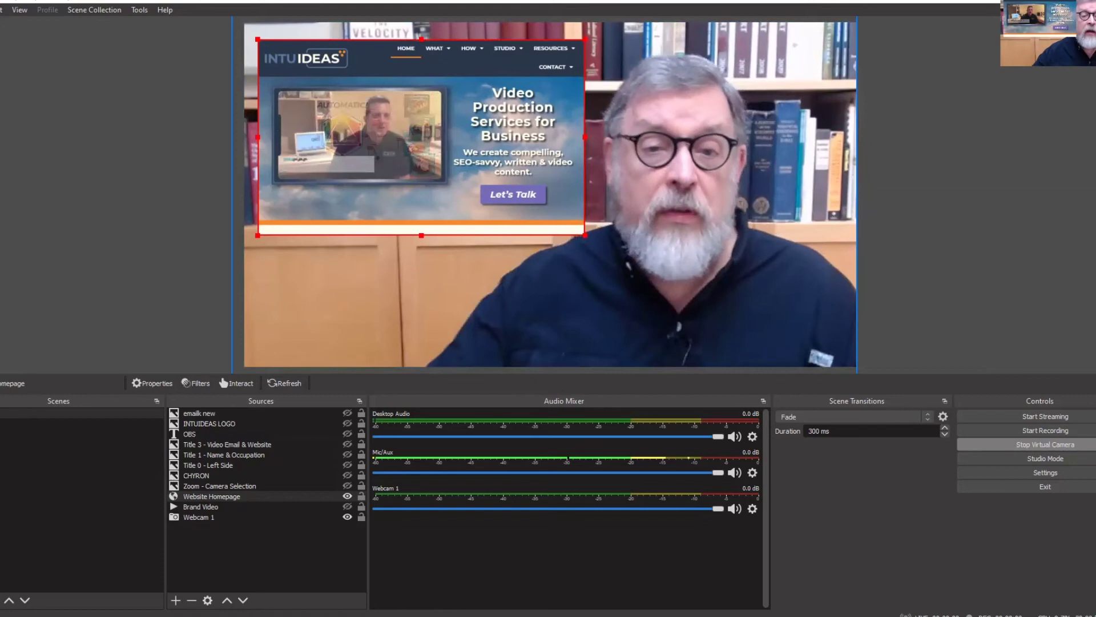
{"action": "left_click", "coordinate": [343, 495]}
{"action": "left_click", "coordinate": [347, 507]}
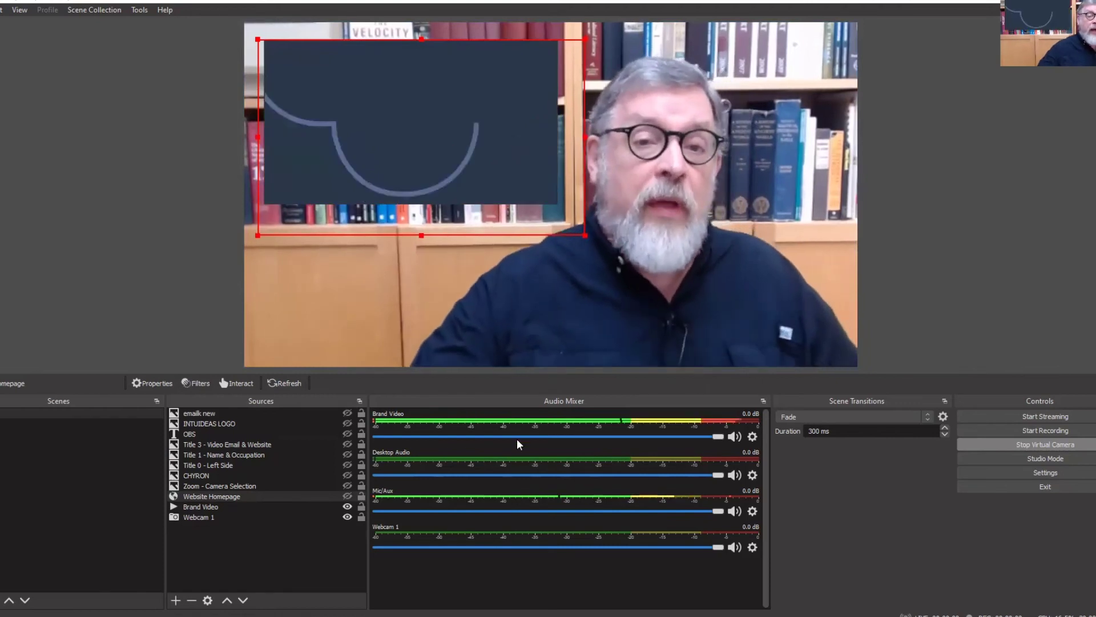
Hide Brand Video and show Title 3 - Video Email & Website plus Zoom - Camera Selection
{"action": "left_click", "coordinate": [347, 508]}
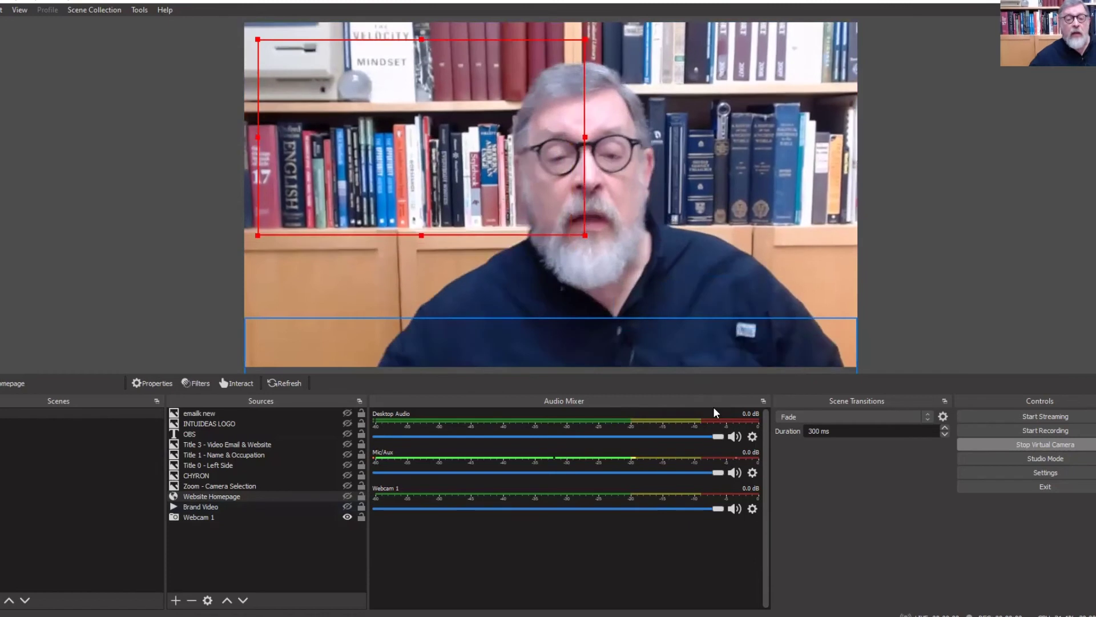
{"action": "left_click", "coordinate": [348, 444]}
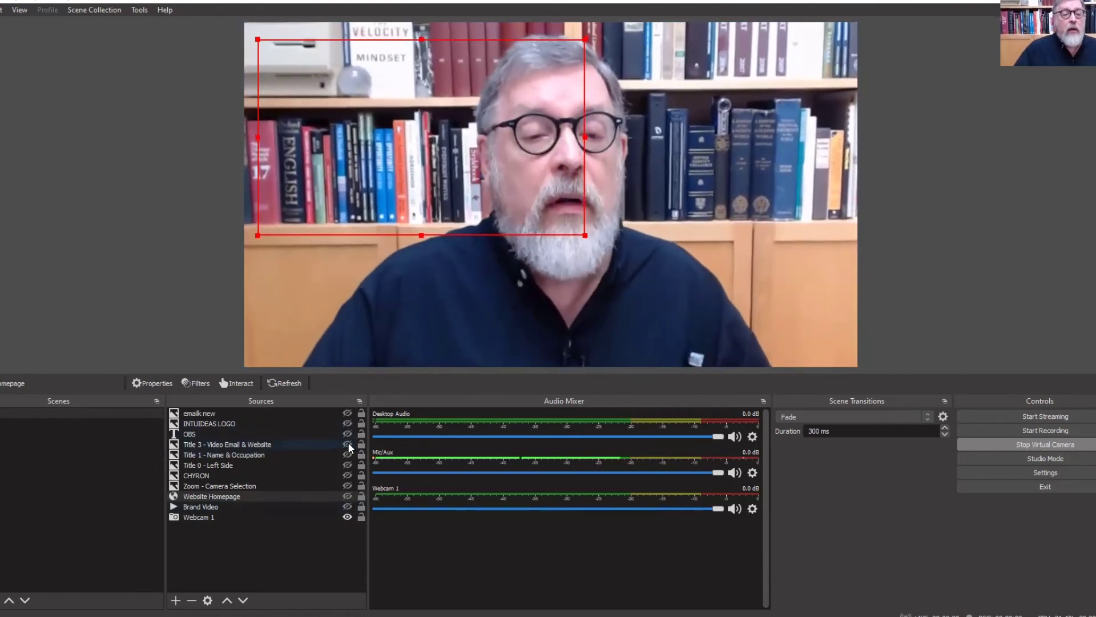
{"action": "left_click", "coordinate": [1004, 269]}
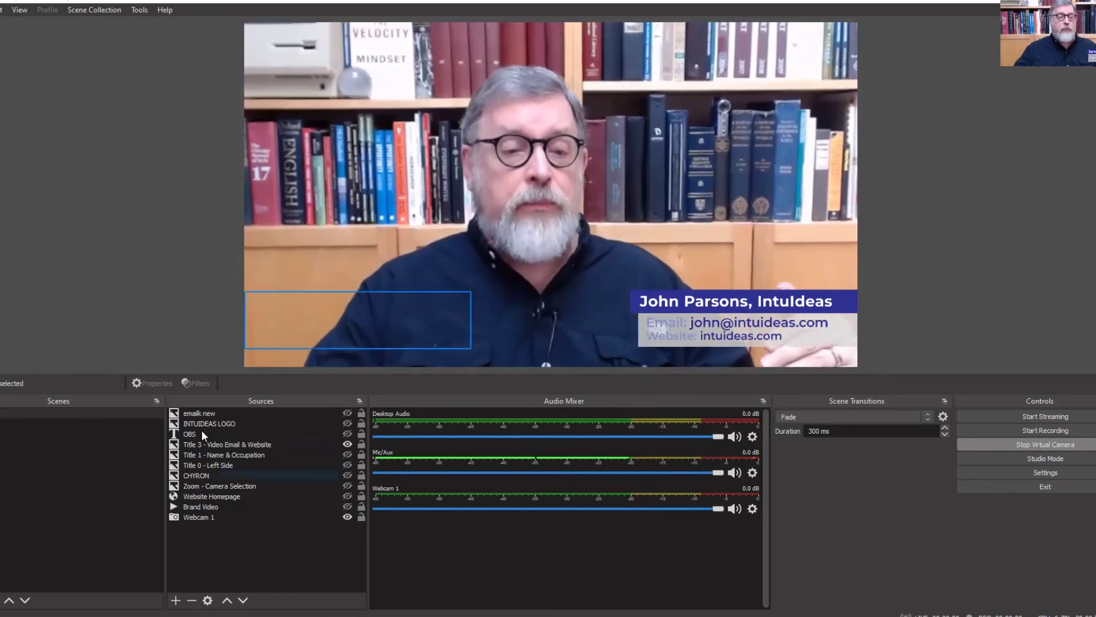
{"action": "left_click", "coordinate": [347, 486]}
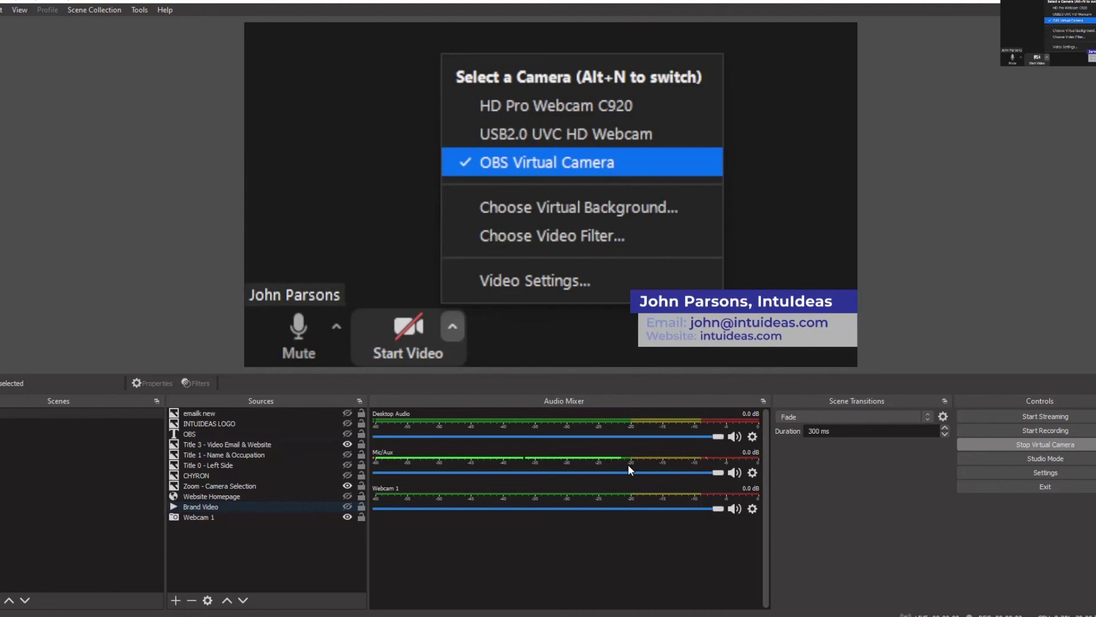
Hide Zoom - Camera Selection, leaving the Title 3 lower third over the live webcam
{"action": "left_click", "coordinate": [348, 444]}
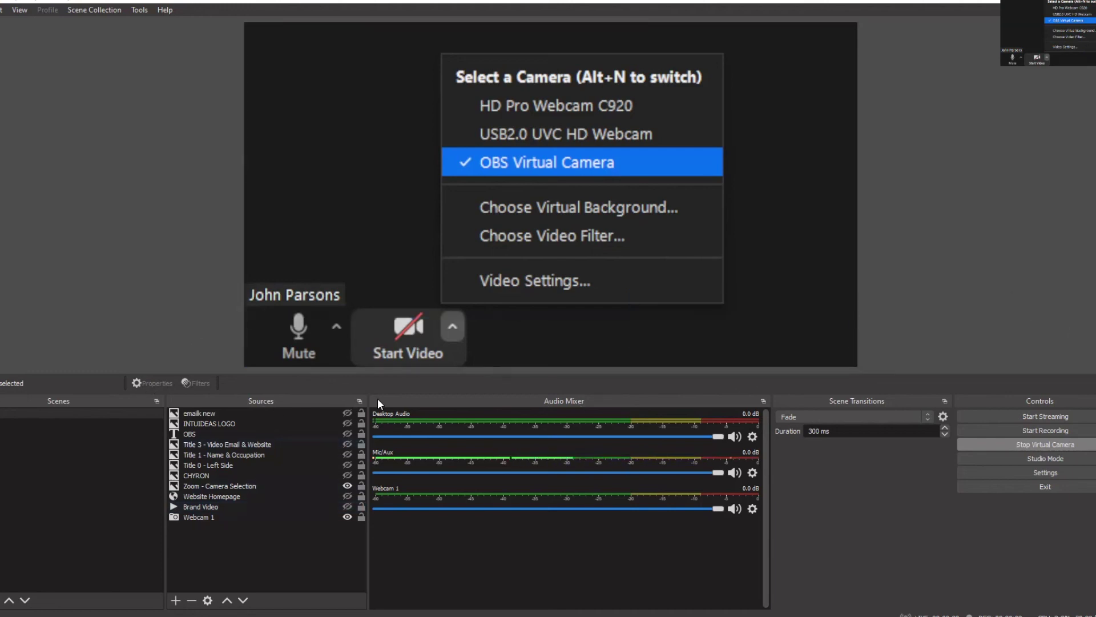
{"action": "left_click", "coordinate": [347, 485]}
{"action": "left_click", "coordinate": [353, 444]}
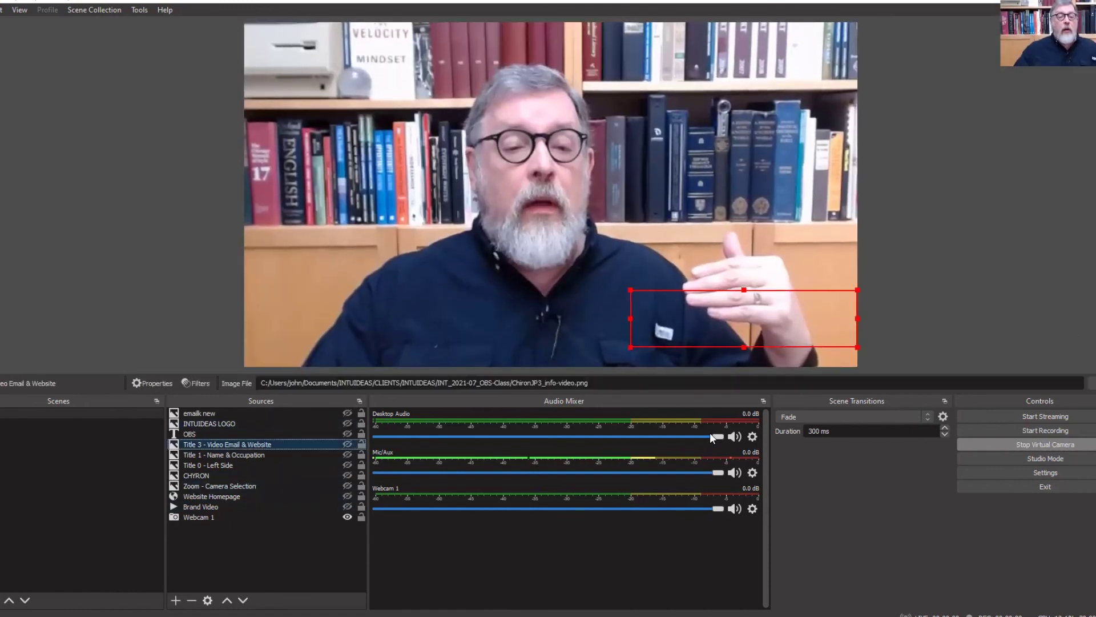
{"action": "left_click", "coordinate": [346, 444]}
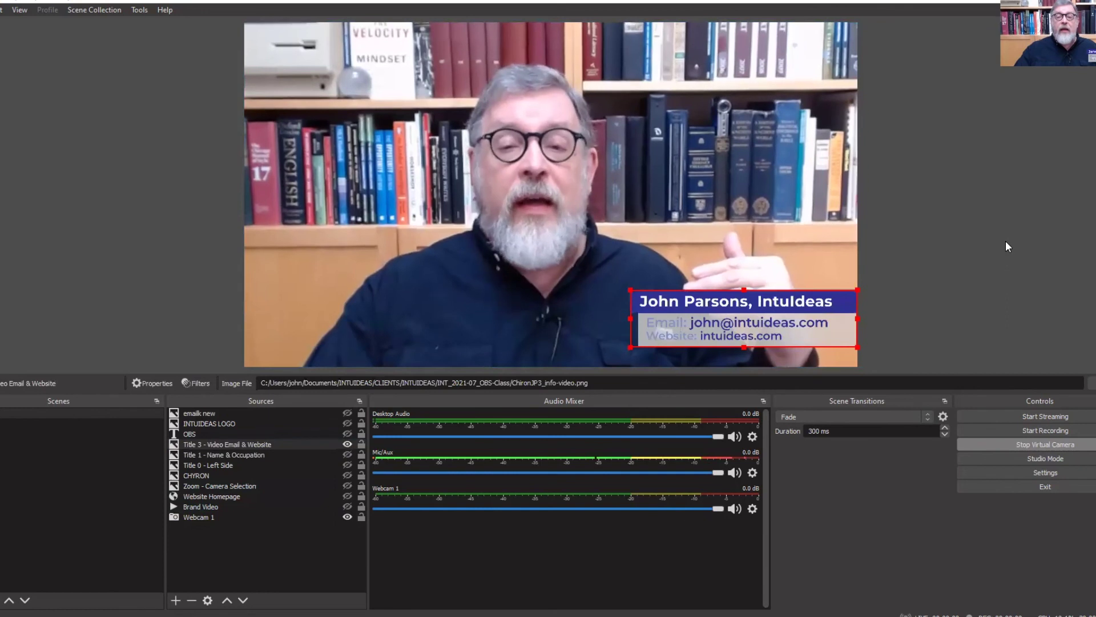
{"action": "left_click", "coordinate": [999, 244]}
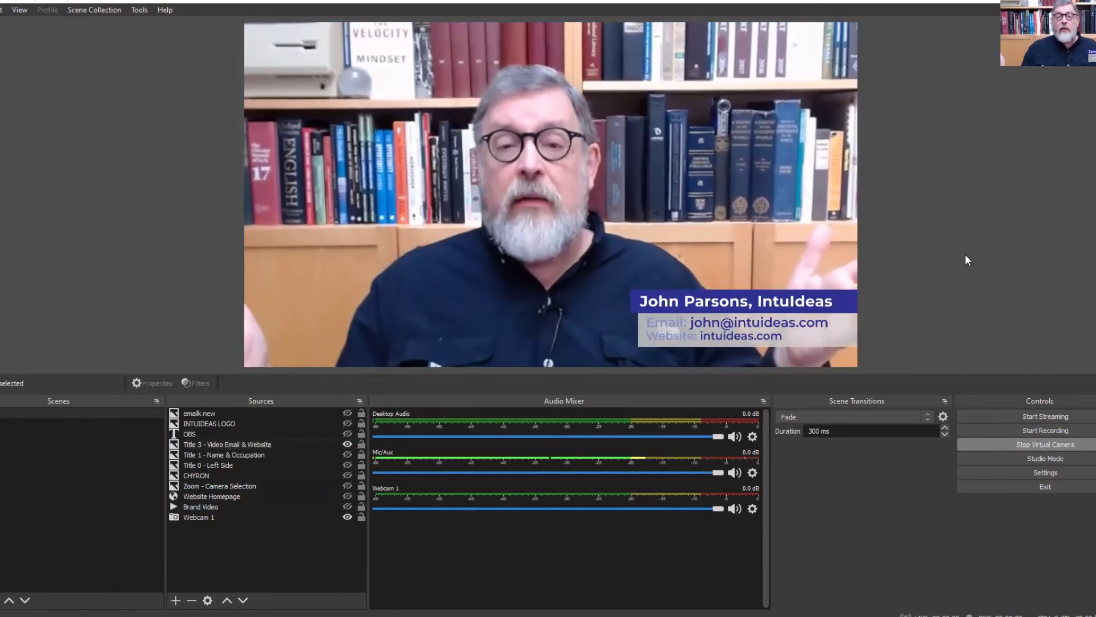